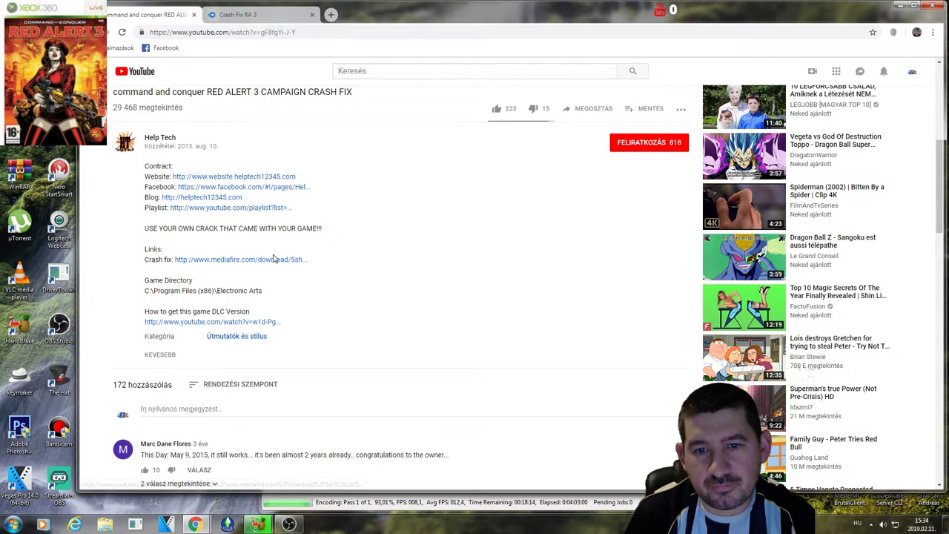
- Open the MediaFire crash fix link from the video description and close the surplus Crash Fix RA 3 tabs
left_click(274, 259)
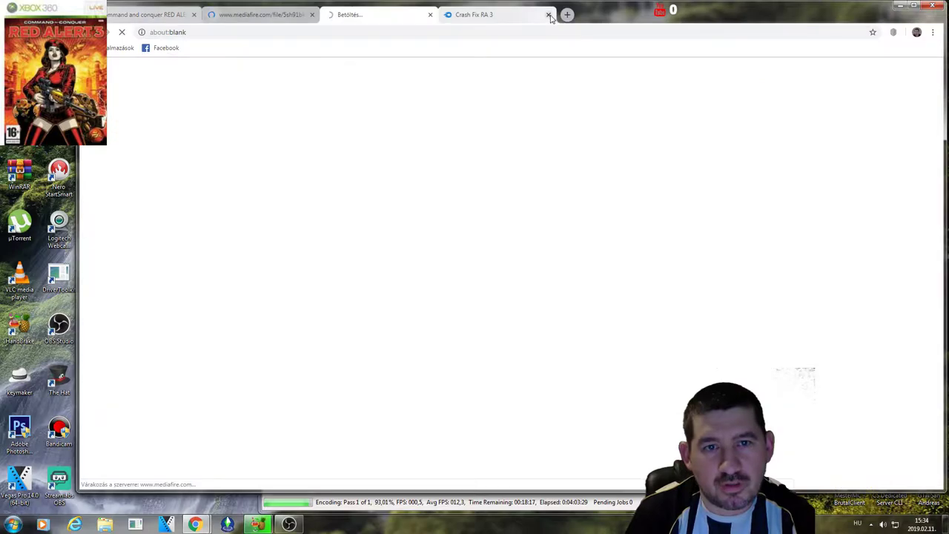
left_click(548, 15)
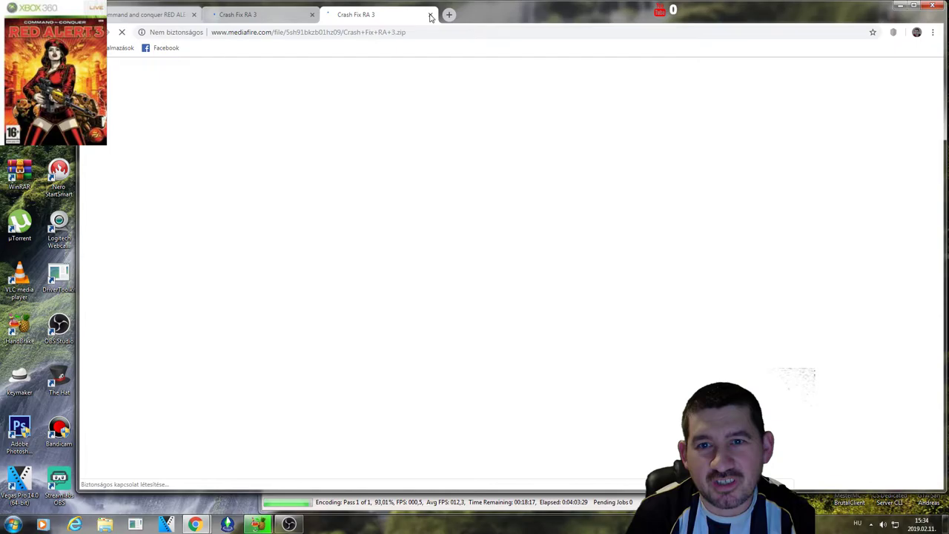
left_click(431, 15)
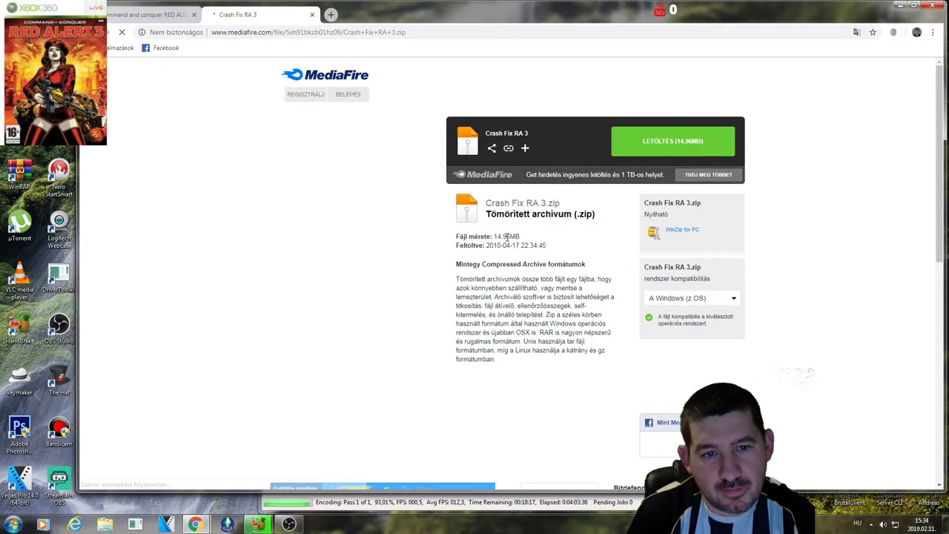
- Examine the file size and download option for Crash Fix RA 3.zip, and look over the source video's page
triple_click(507, 236)
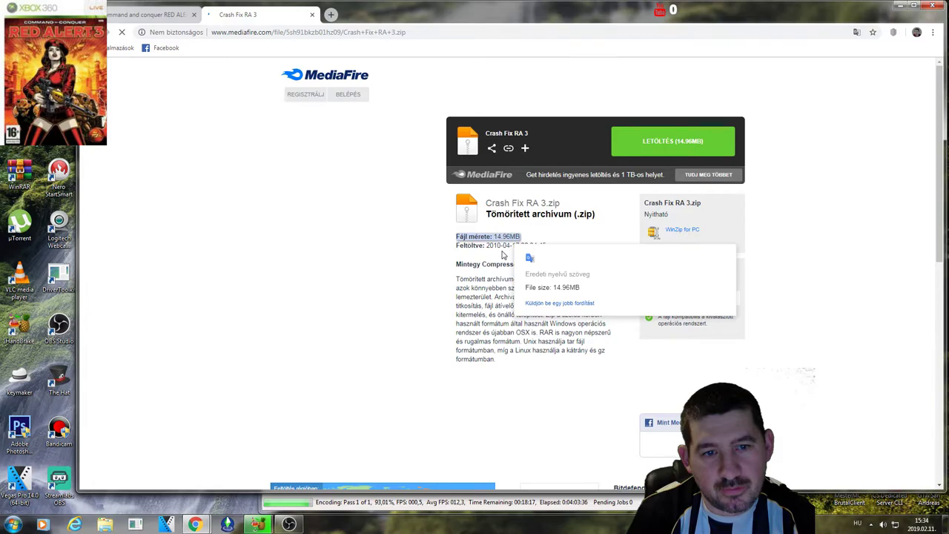
left_click(514, 253)
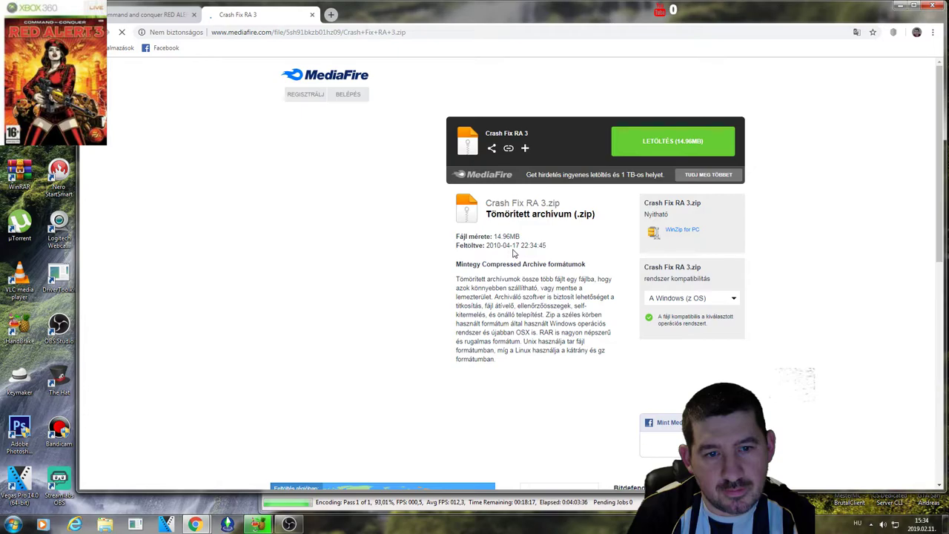
triple_click(656, 157)
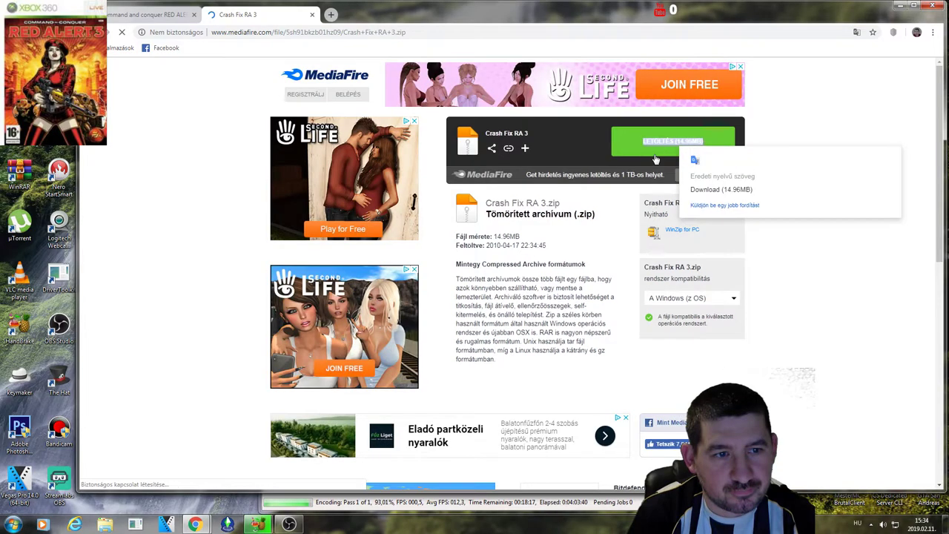
left_click(634, 237)
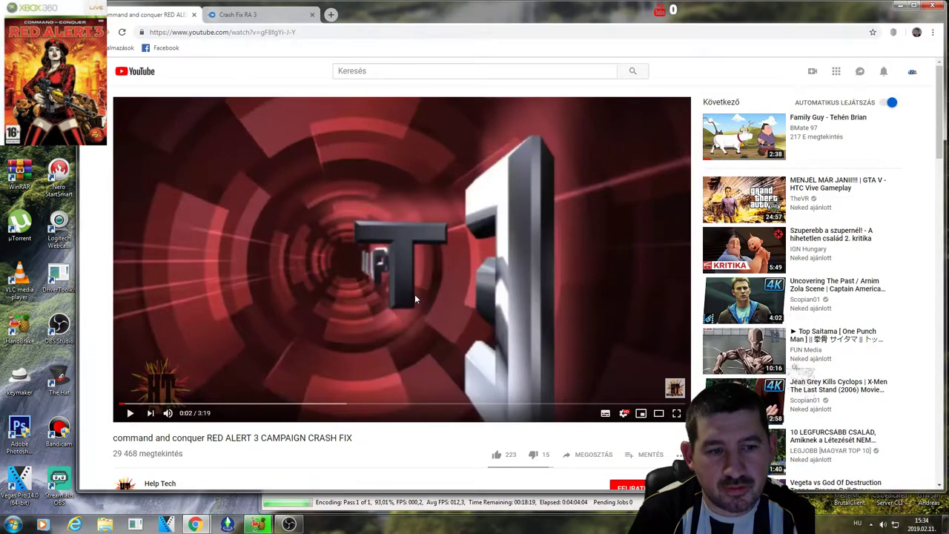
scroll(414, 299, "down", 1)
scroll(392, 71, "down", 1)
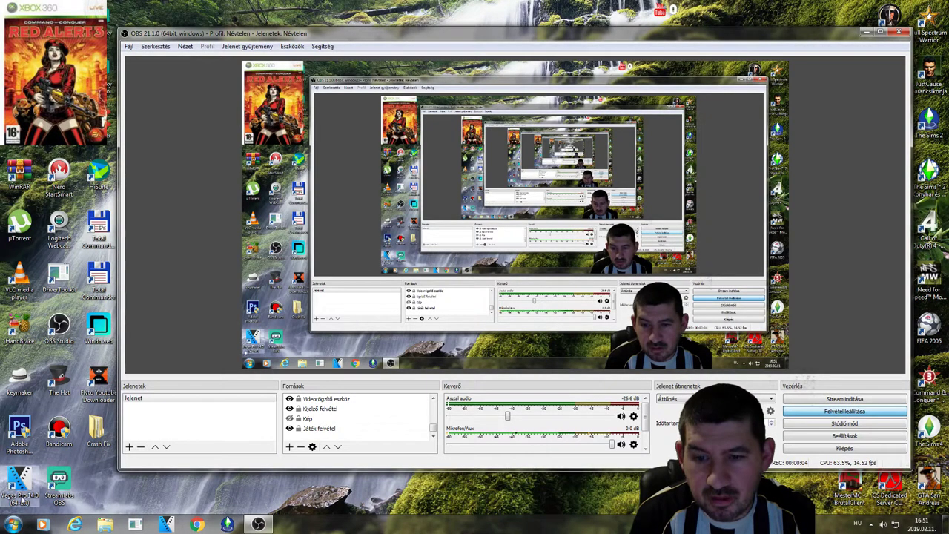
- Open the Crash Fix RA 3 archive from the Downloads (Letöltések) folder in WinRAR
left_click(166, 524)
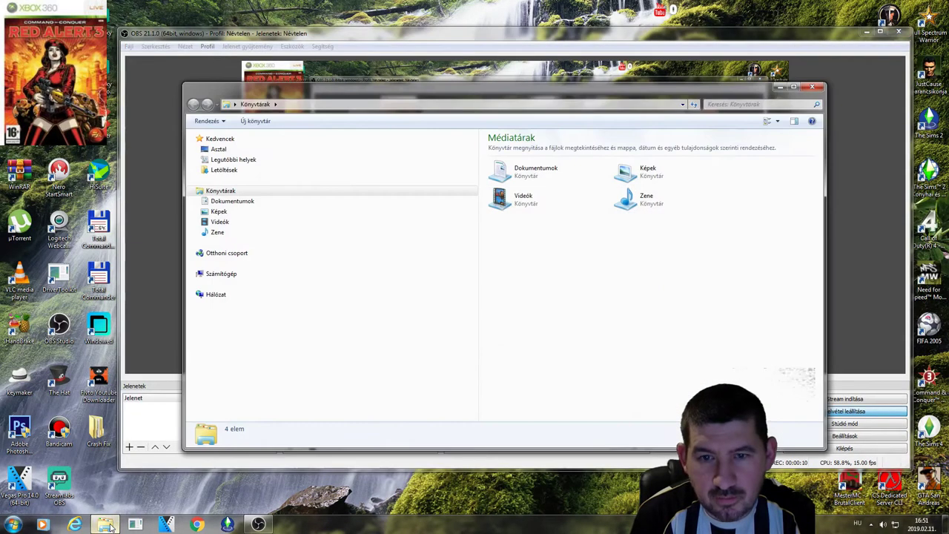
left_click(224, 173)
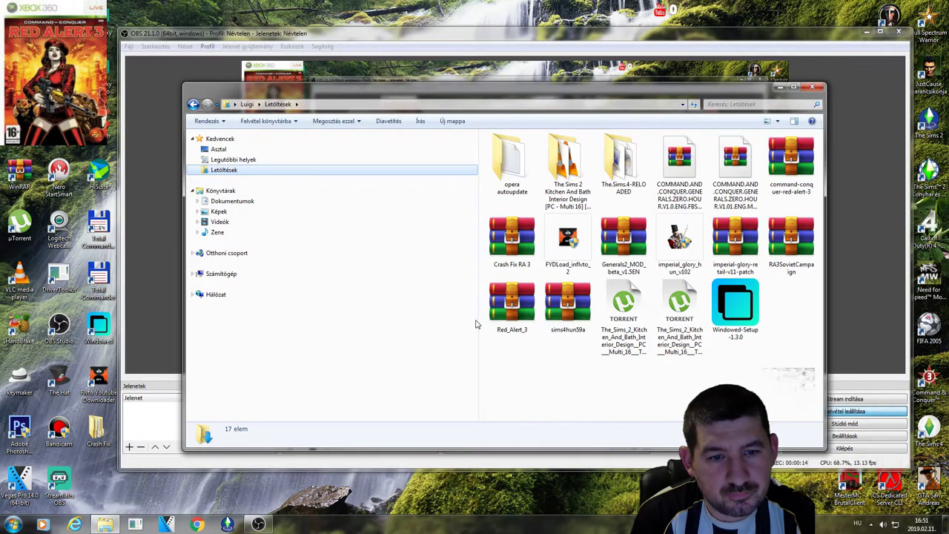
left_click(517, 252)
double_click(517, 252)
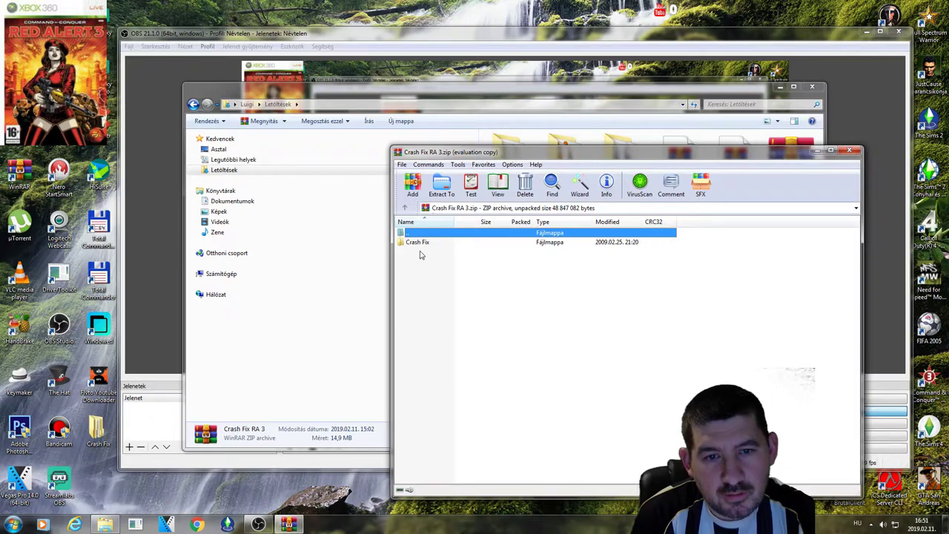
- Try to extract the archive to the desktop (Asztal), cancel at the file replacement, and close the archive and the Downloads folder
left_click(441, 189)
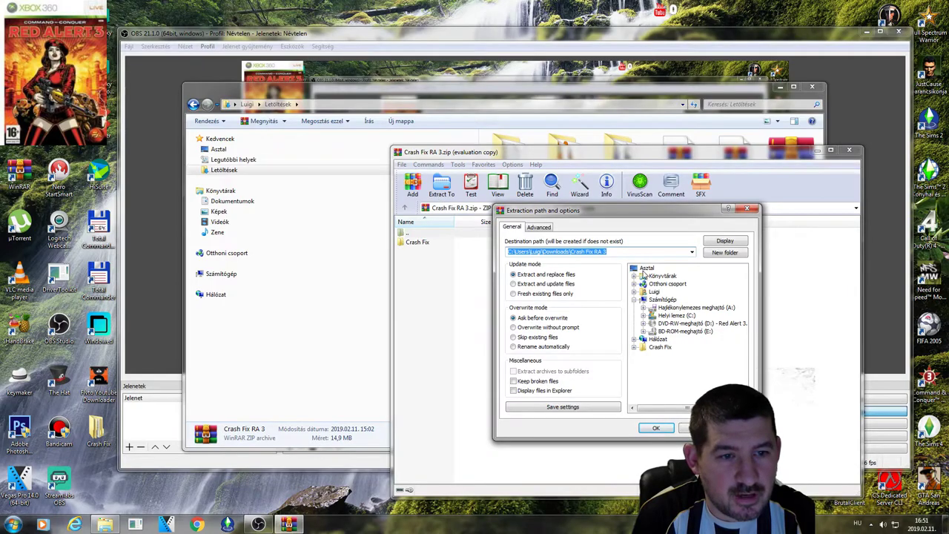
left_click(645, 269)
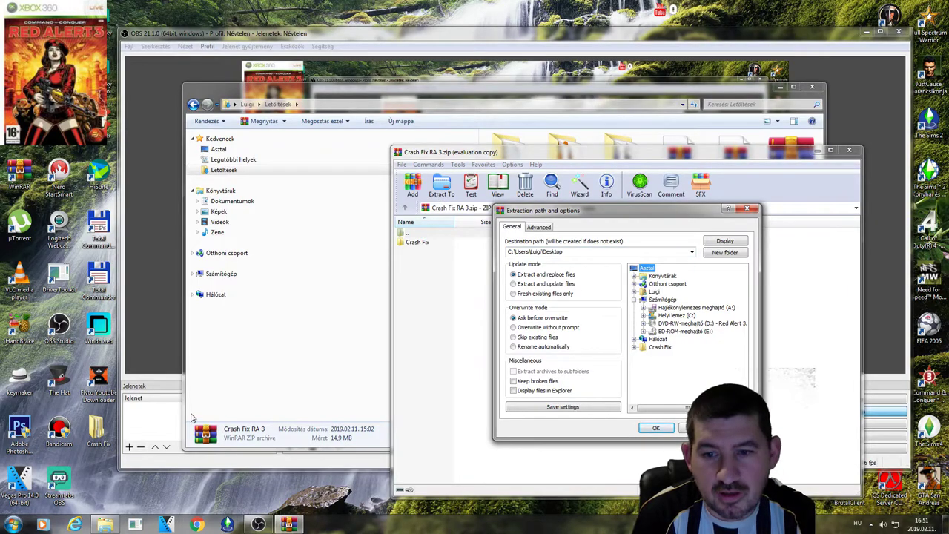
left_click(668, 430)
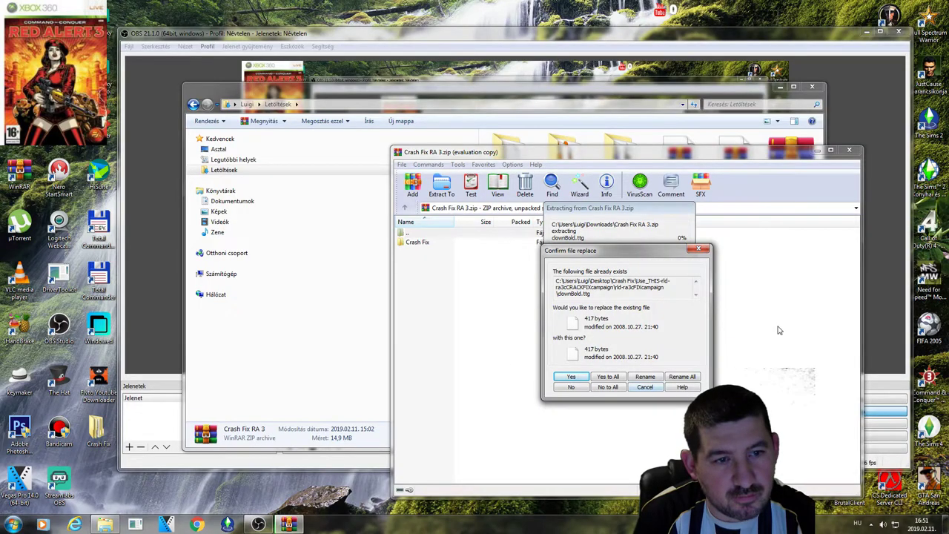
left_click(703, 251)
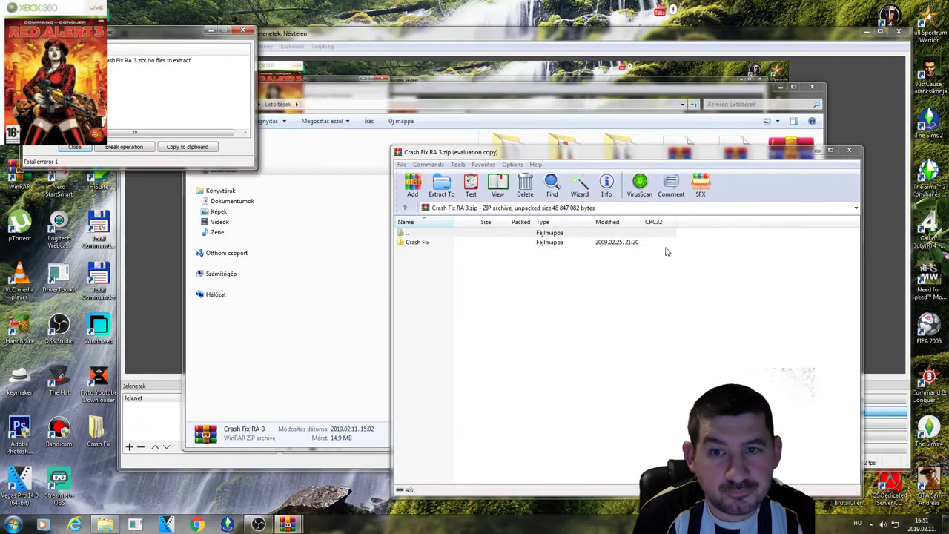
left_click(75, 147)
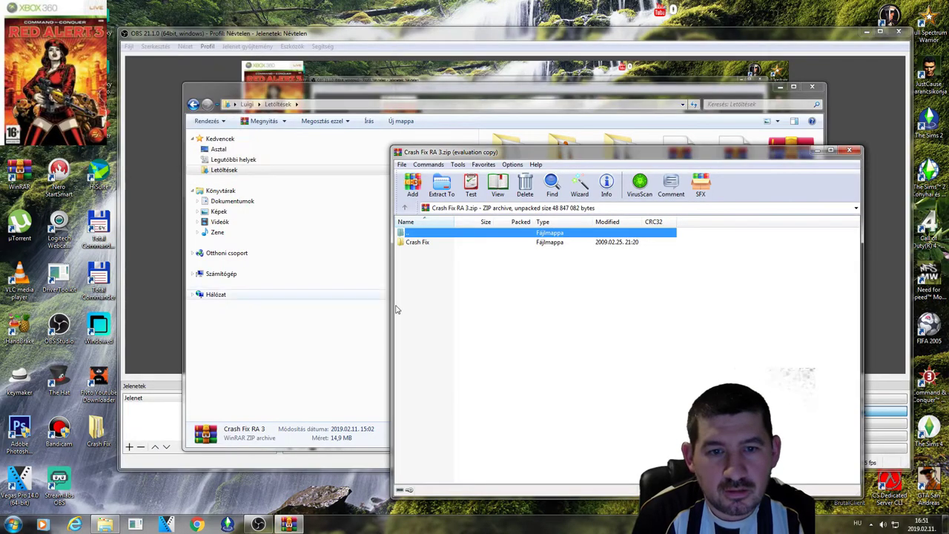
left_click(849, 151)
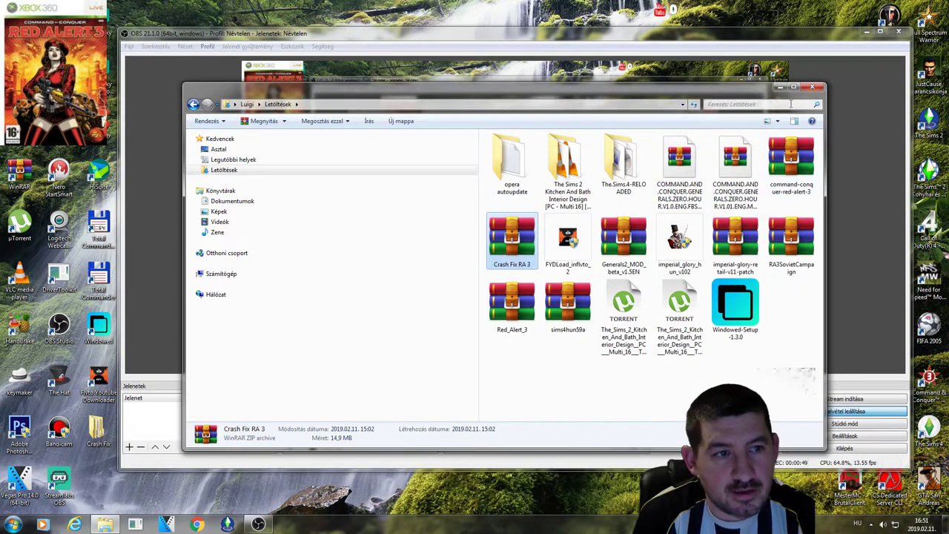
left_click(812, 87)
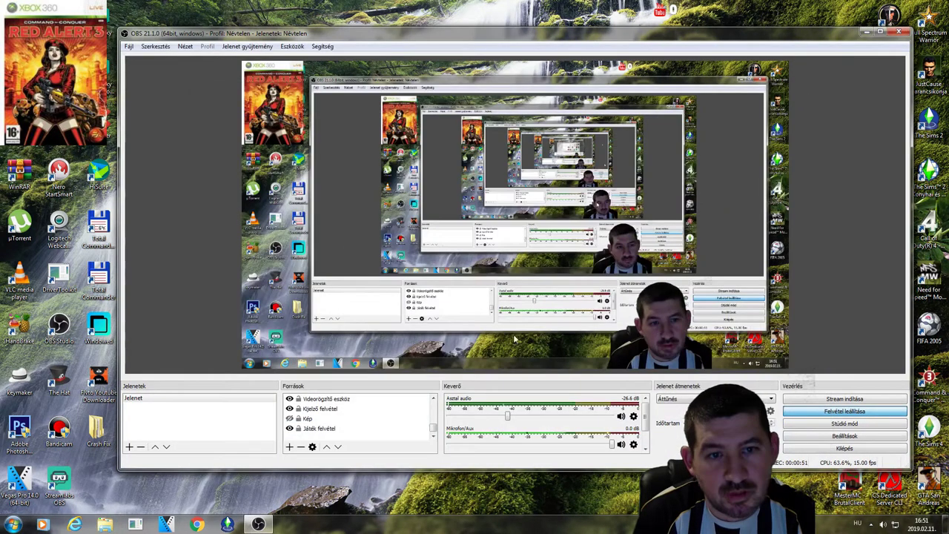
- Open the game's installation folder at C:\Programfájlok (x86)\Electronic Arts\Red Alert 3 in a file browser
left_click(106, 524)
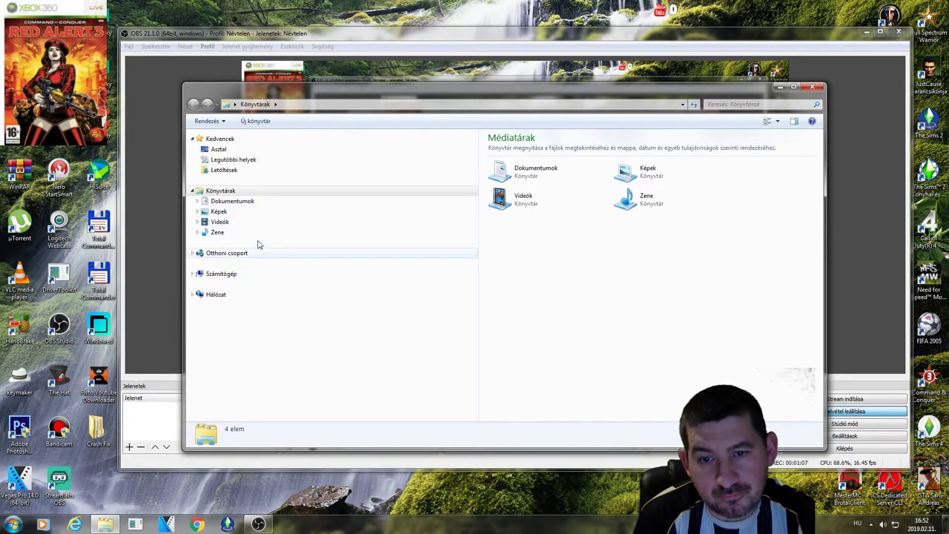
left_click(266, 275)
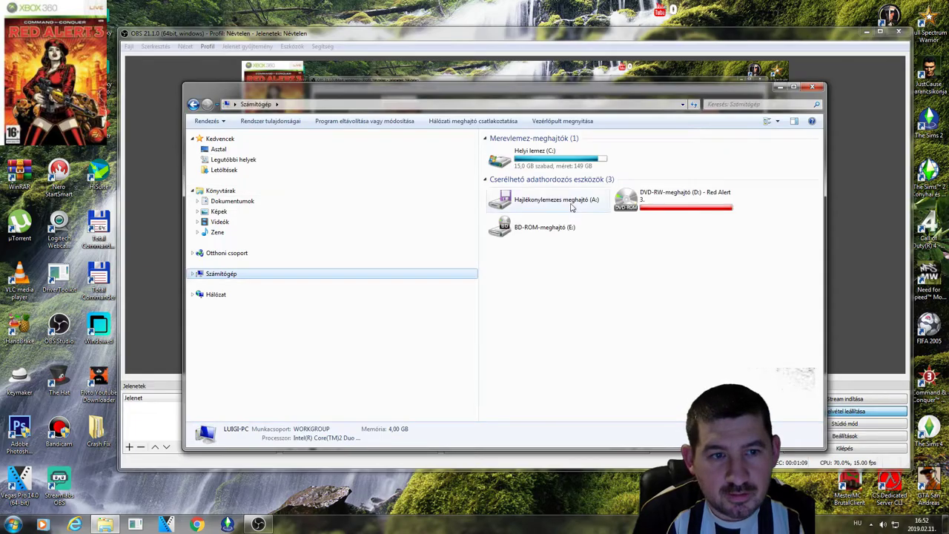
double_click(553, 159)
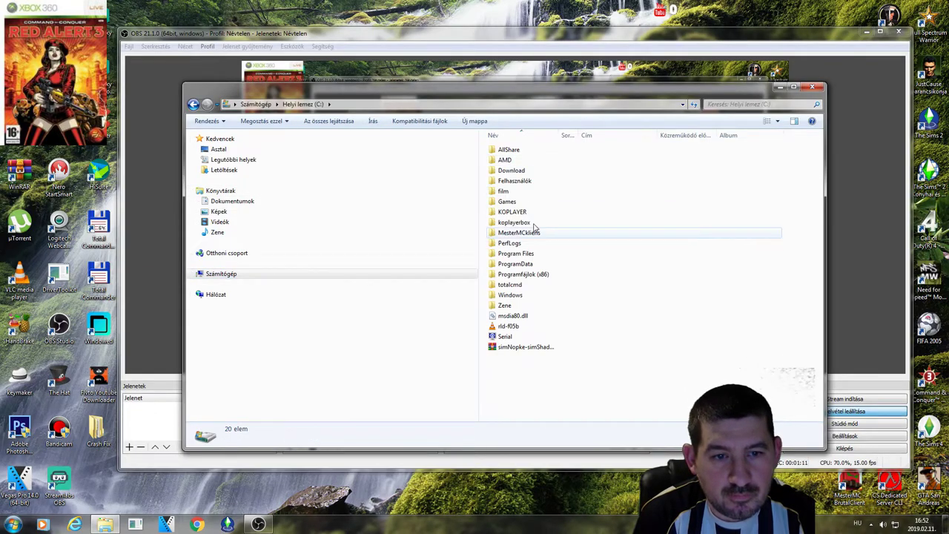
double_click(553, 276)
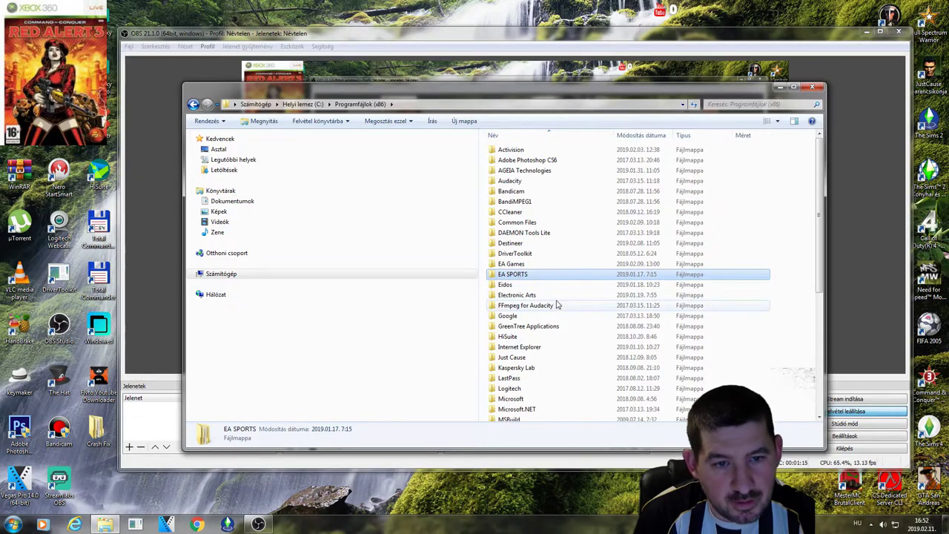
double_click(546, 296)
left_click(515, 151)
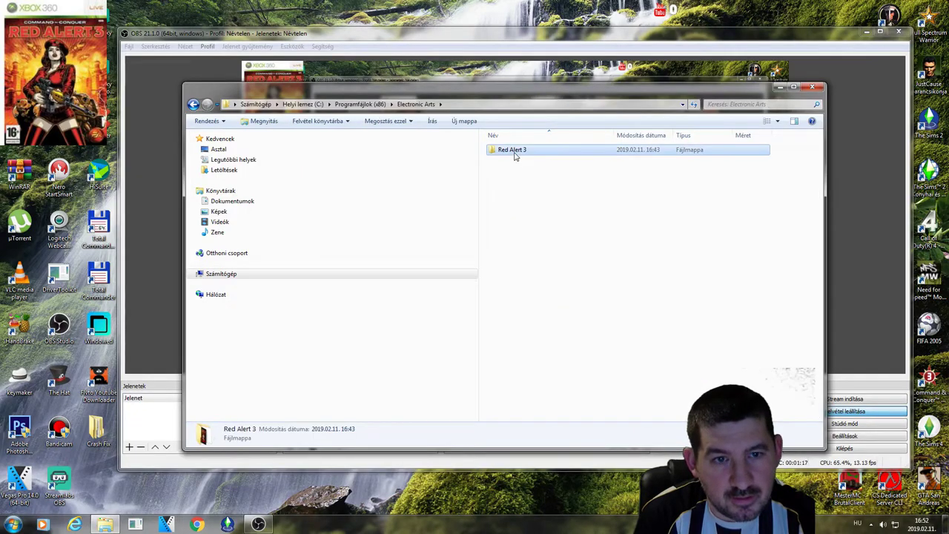
double_click(514, 152)
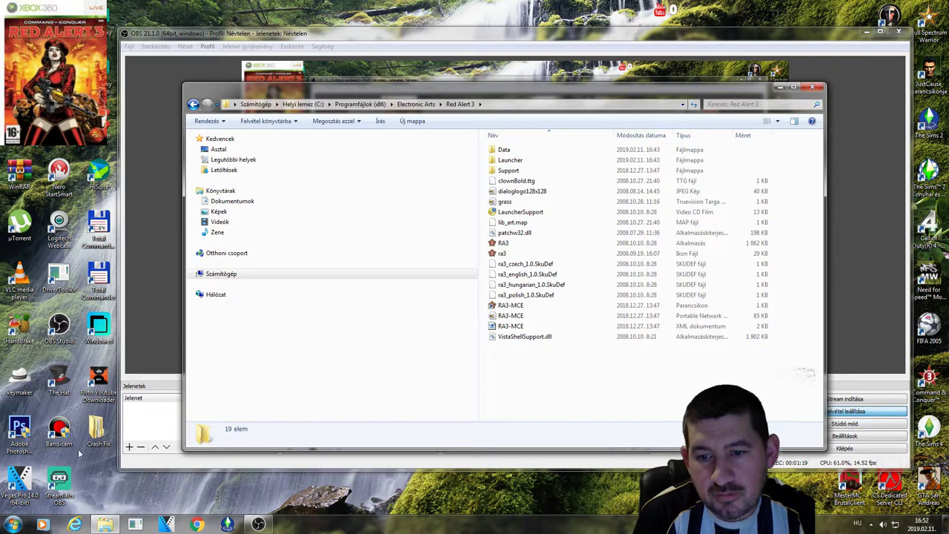
- Copy Data, Launcher, clownBold.ttg, grass and lib_art.map from the rld-ra3cFIXcampaign folder inside the desktop's Crash Fix folder
double_click(95, 432)
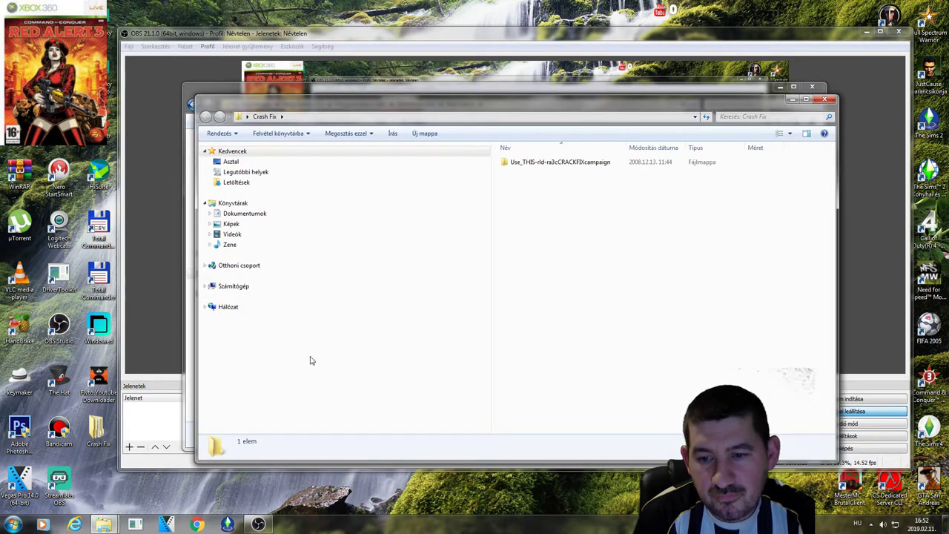
double_click(541, 164)
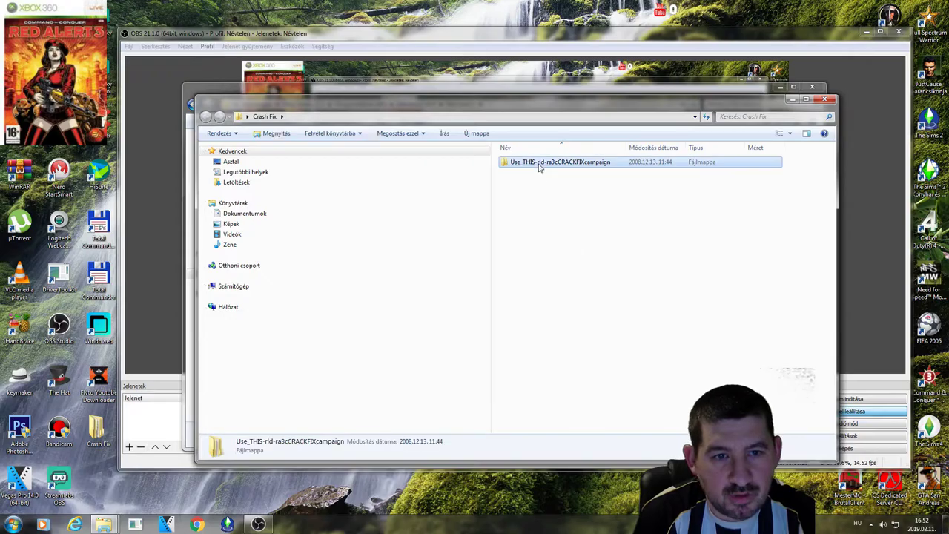
double_click(539, 164)
left_click(539, 165)
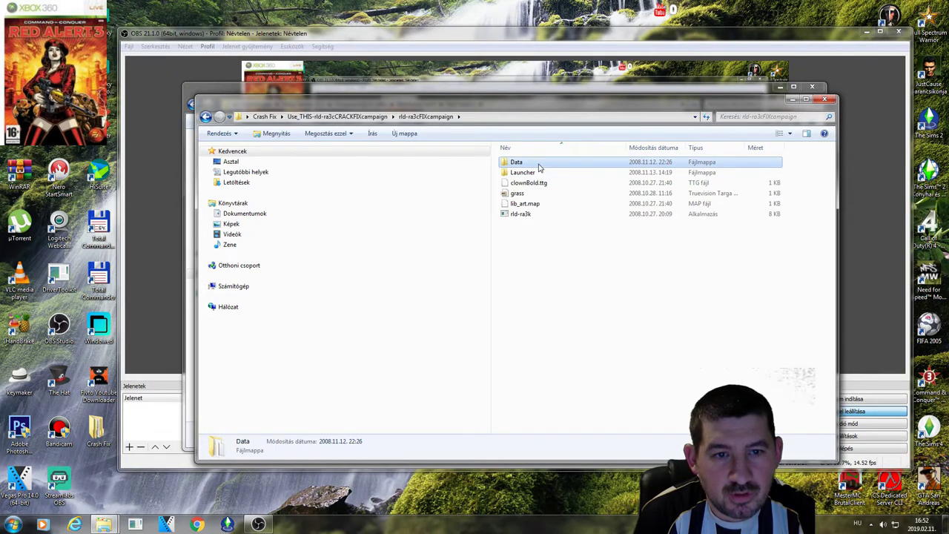
left_click_drag(496, 163, 589, 205)
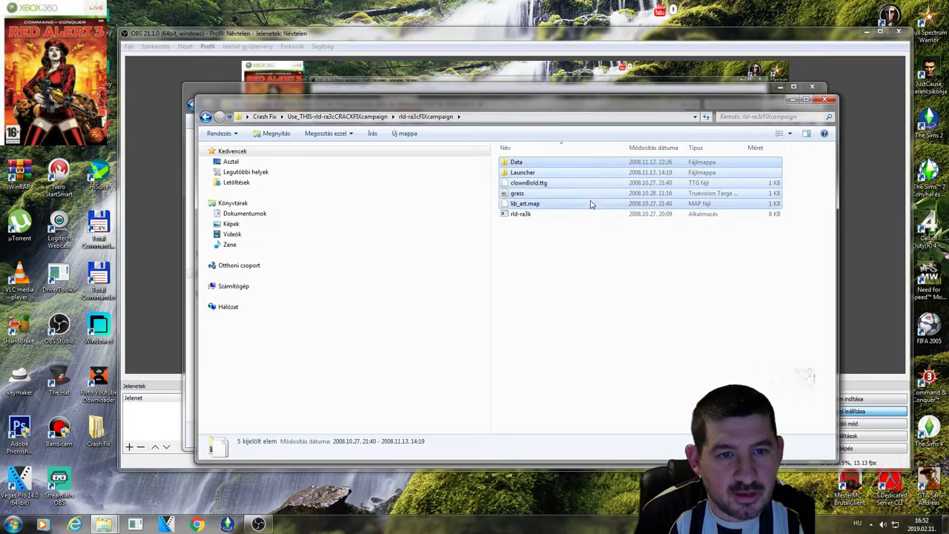
right_click(581, 184)
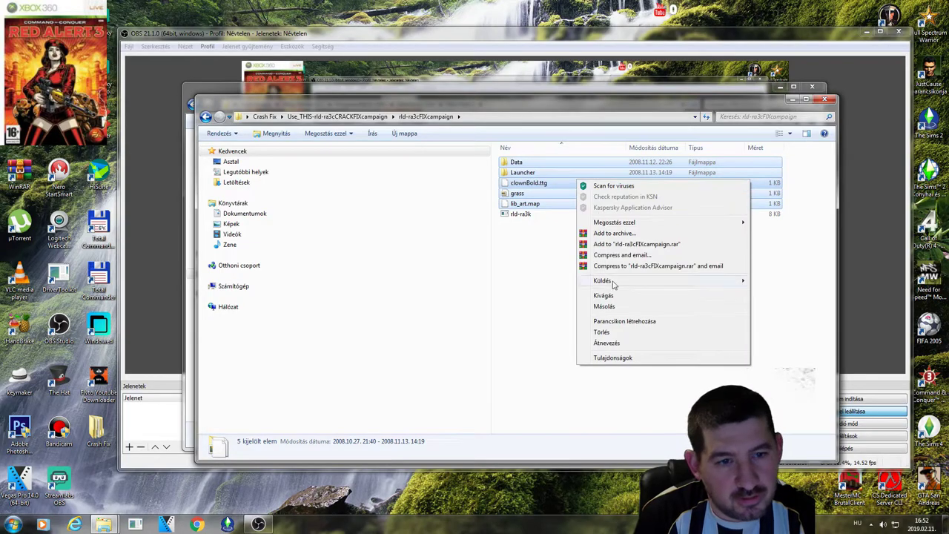
left_click(604, 306)
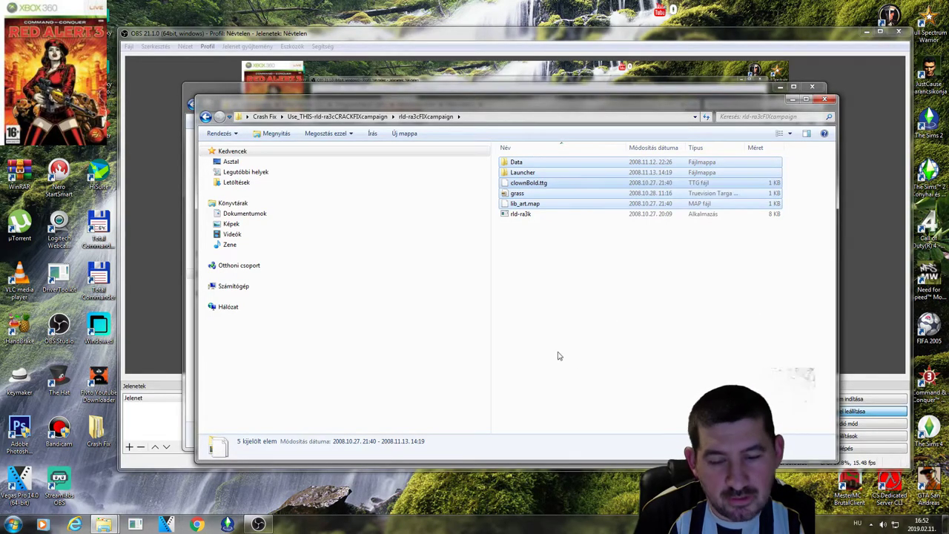
- Paste the copied fix files into the Red Alert 3 installation folder, merging folders and replacing all existing files with administrator permission, and close both folder windows
left_click(189, 398)
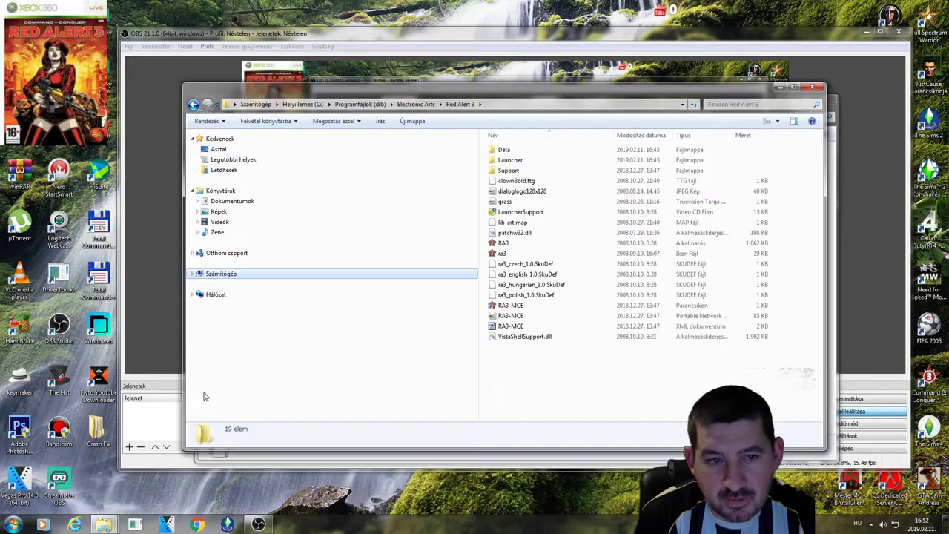
right_click(515, 376)
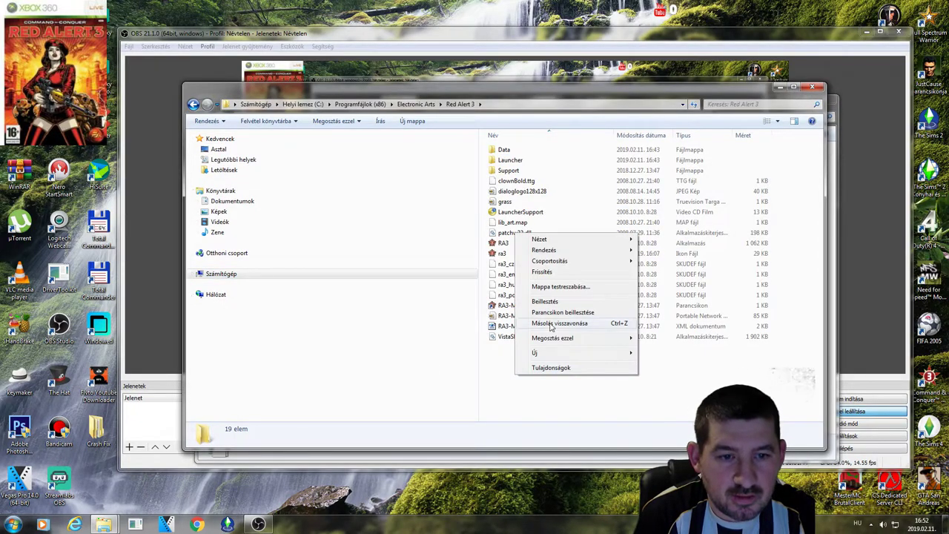
left_click(543, 301)
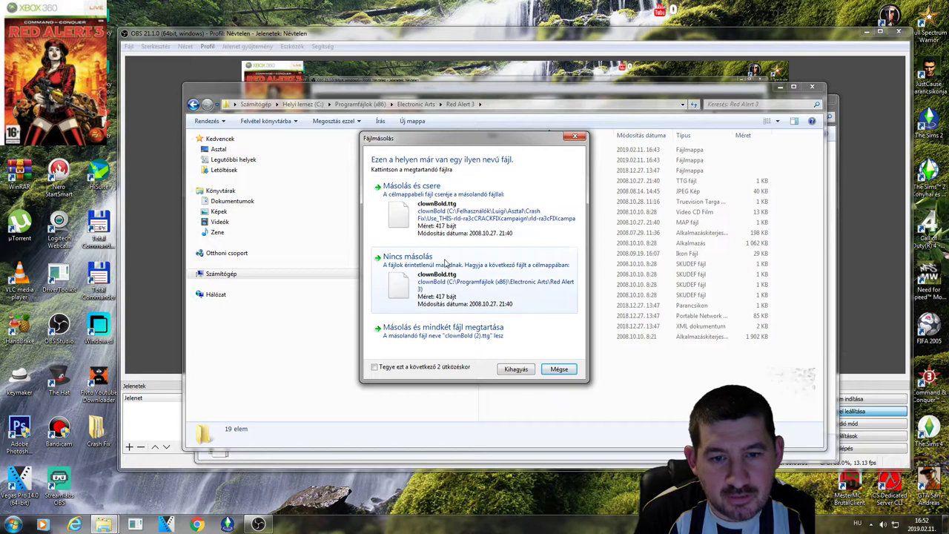
left_click(376, 368)
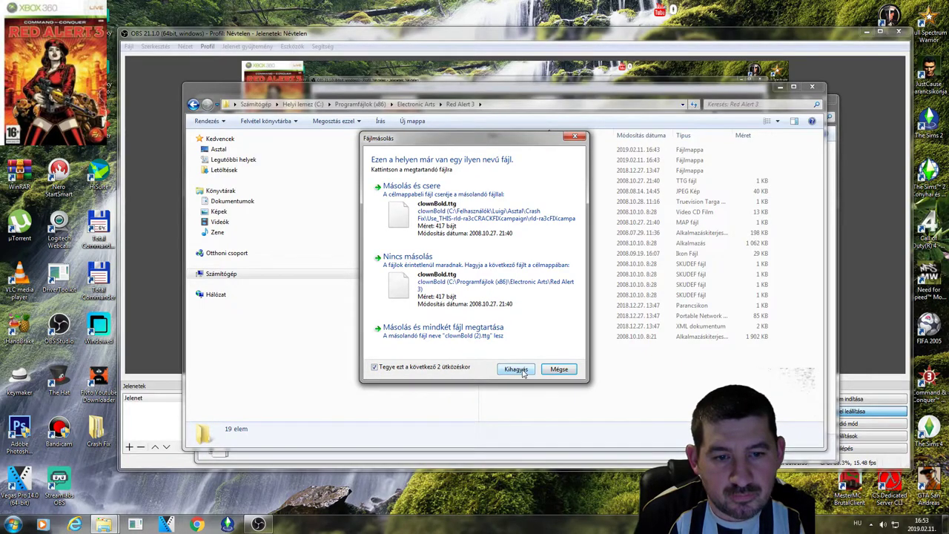
left_click(415, 197)
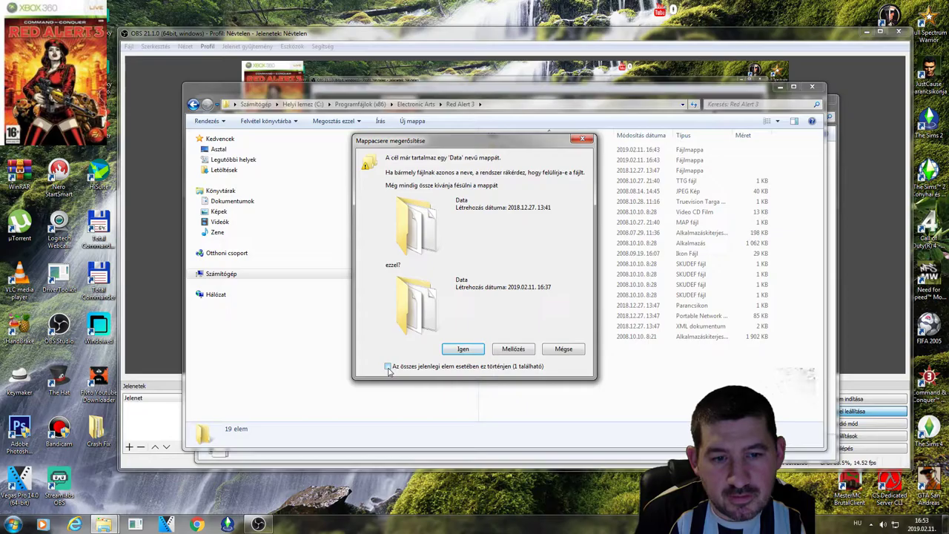
left_click(471, 351)
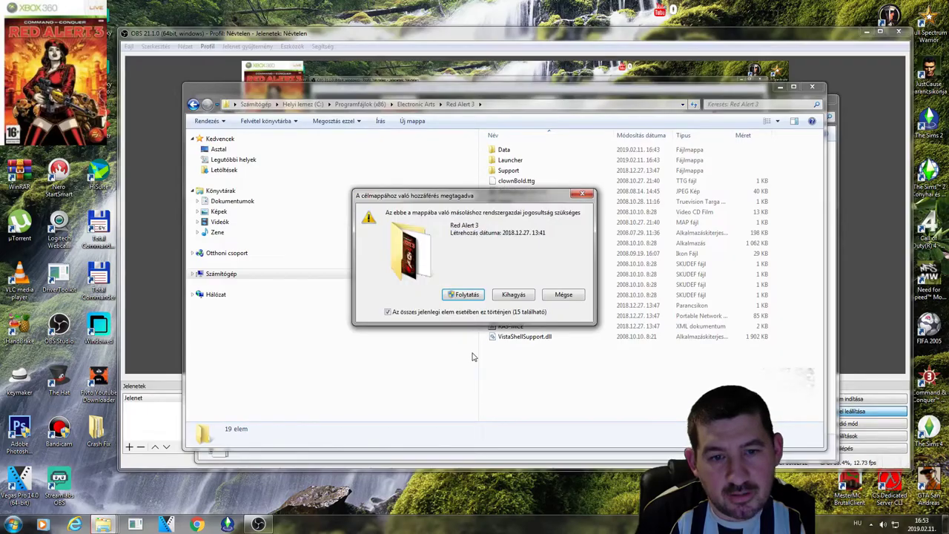
left_click(465, 294)
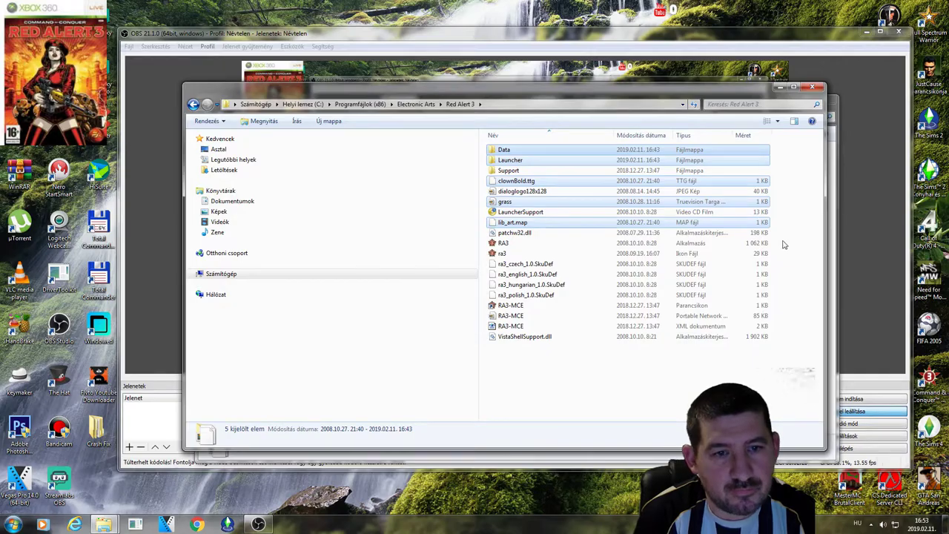
left_click(812, 86)
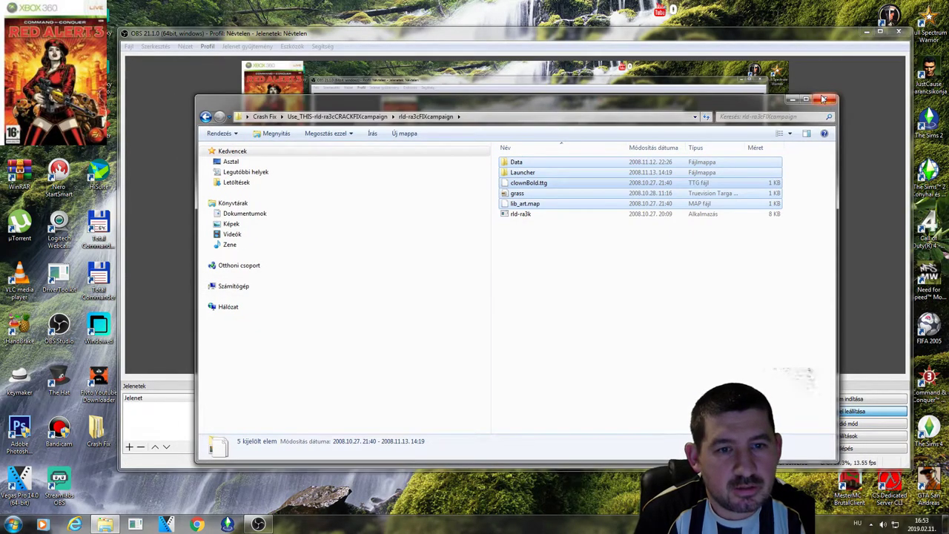
left_click(823, 98)
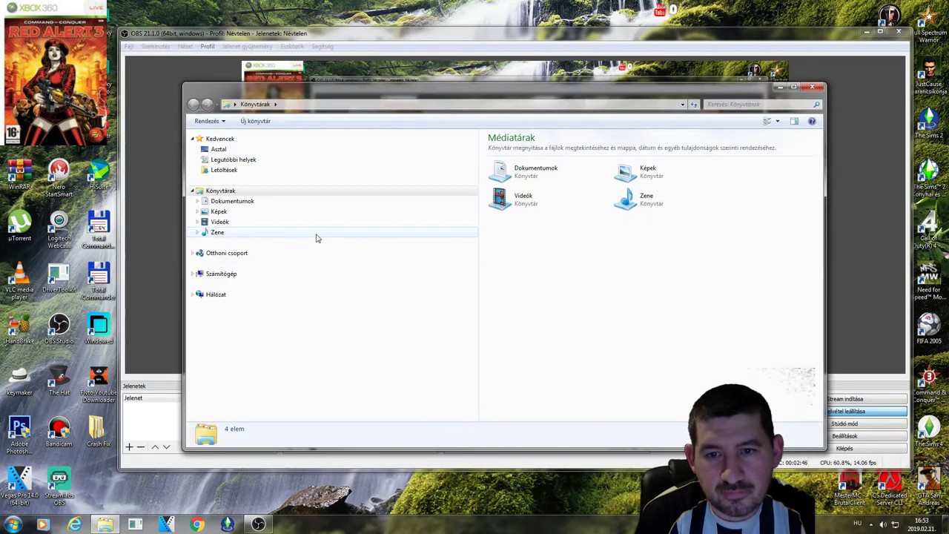
- Reopen the game's installation folder at C:\Programfájlok (x86)\Electronic Arts\Red Alert 3 and shift its window slightly aside
left_click(304, 223)
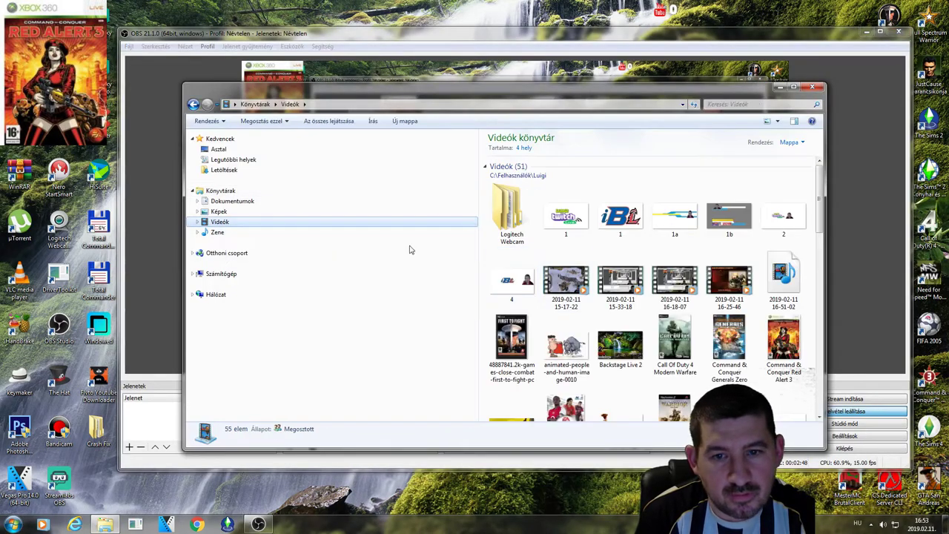
left_click(260, 274)
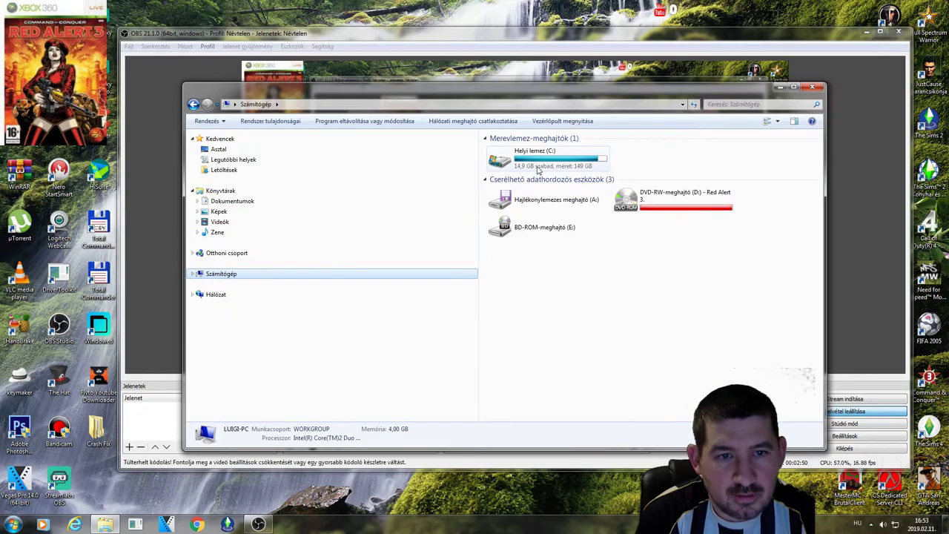
double_click(538, 169)
double_click(516, 274)
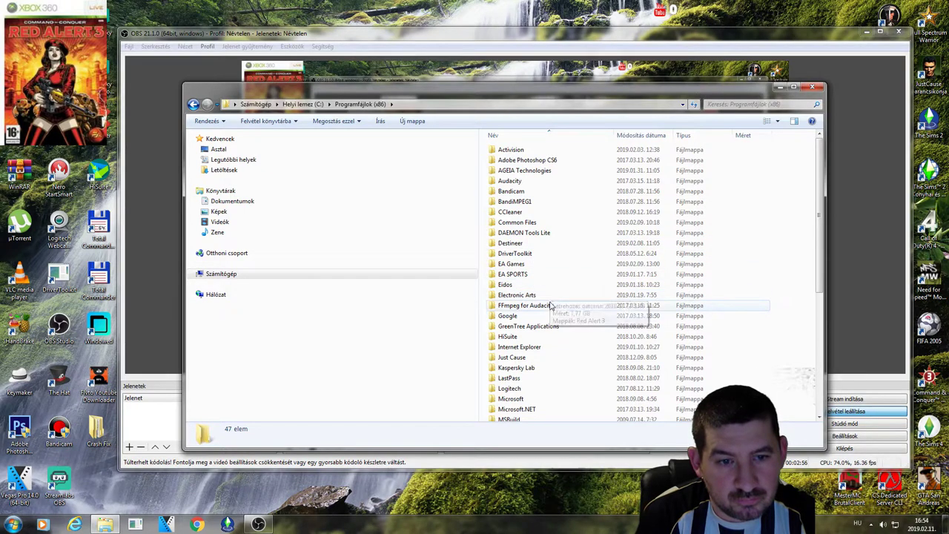
double_click(521, 295)
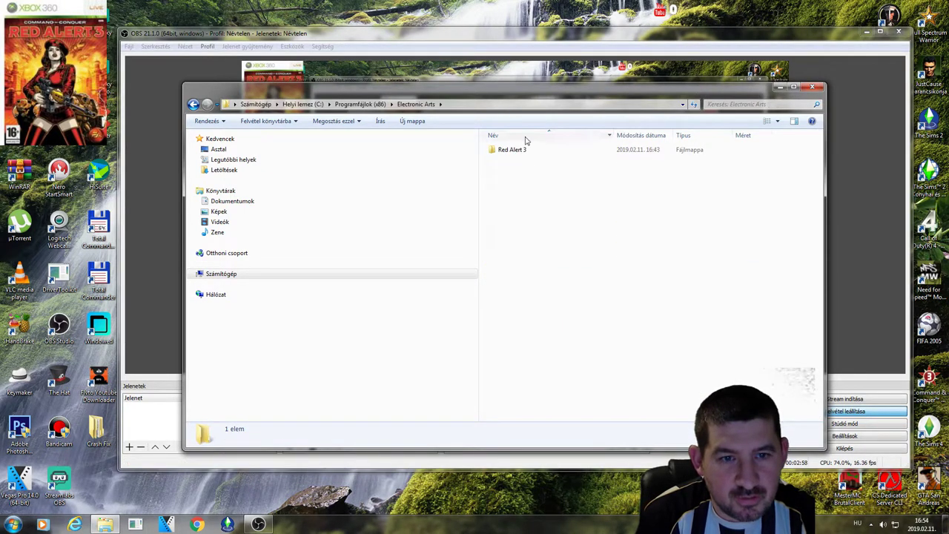
double_click(528, 151)
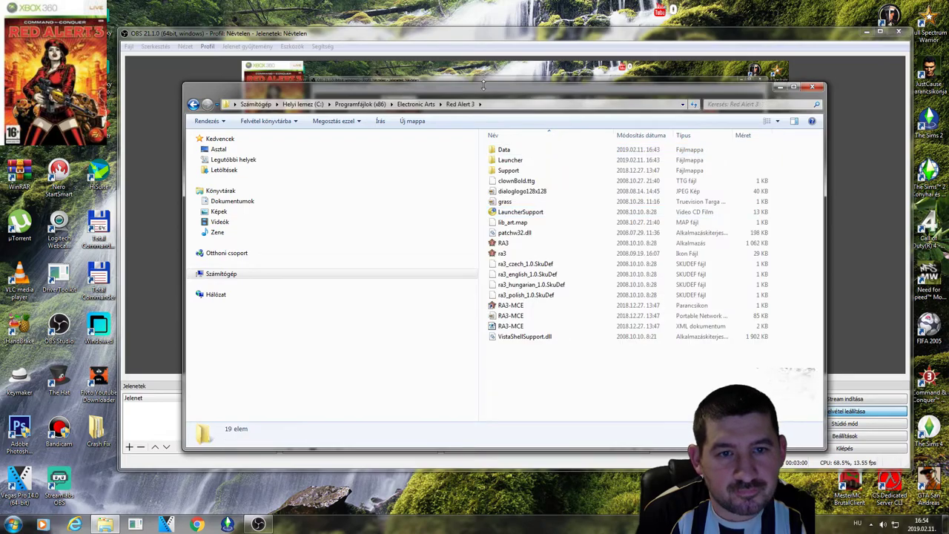
left_click_drag(478, 92, 434, 93)
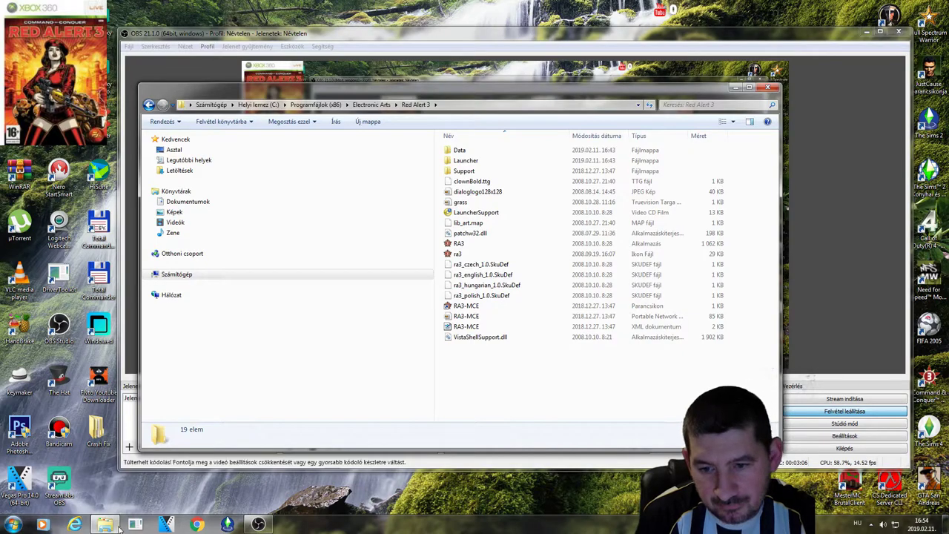
mouse_move(108, 525)
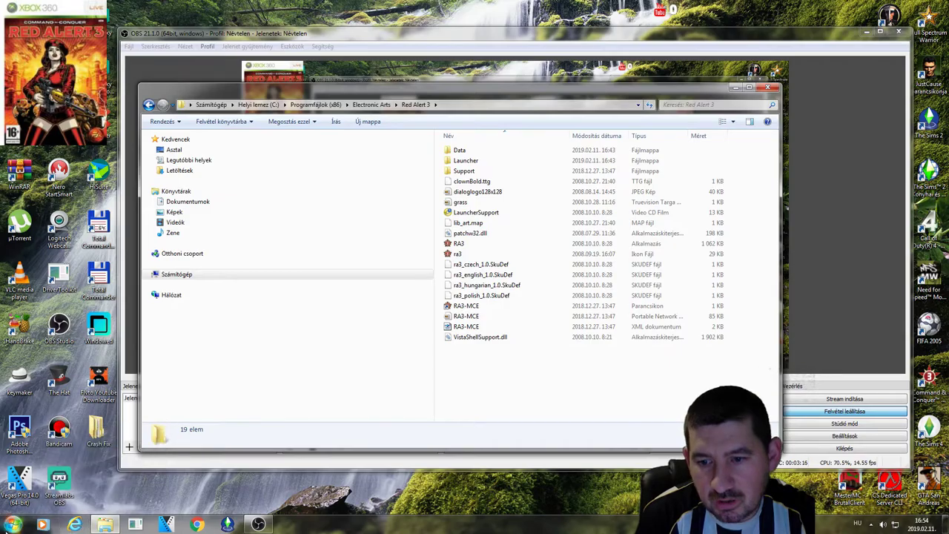
left_click(13, 527)
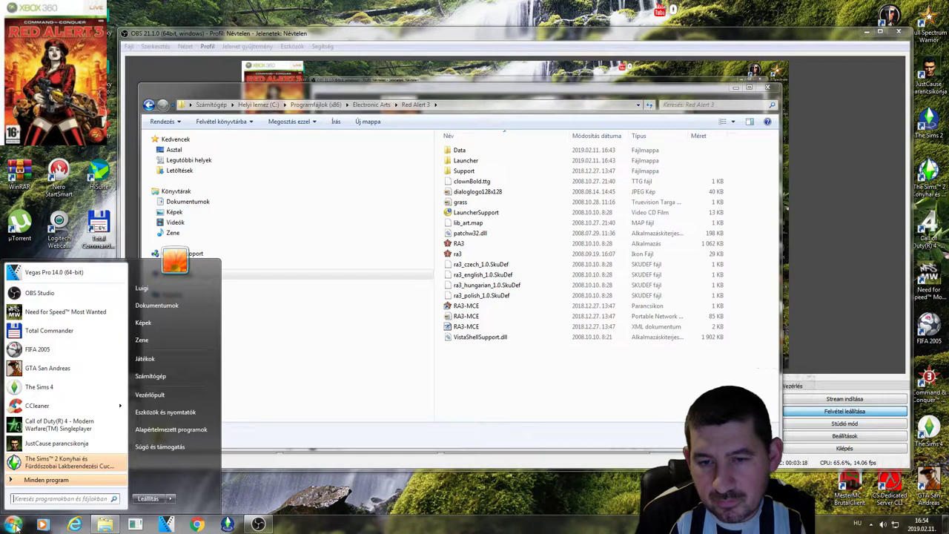
left_click(105, 525)
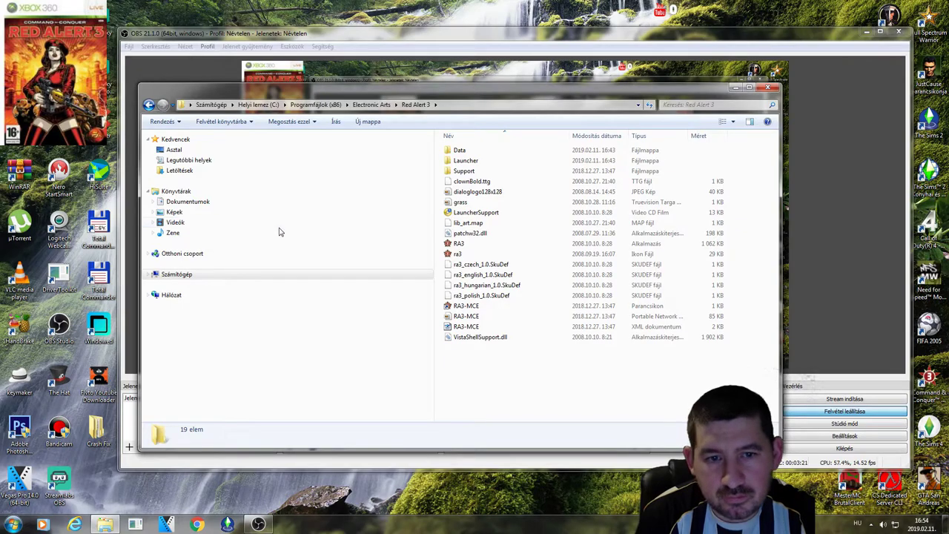
- Open reloaded.rar from the Command And Conquer Red Alert 3 CRACK ONLY-RELOADED folder on DVD drive D: and enter its Crack folder
left_click(210, 276)
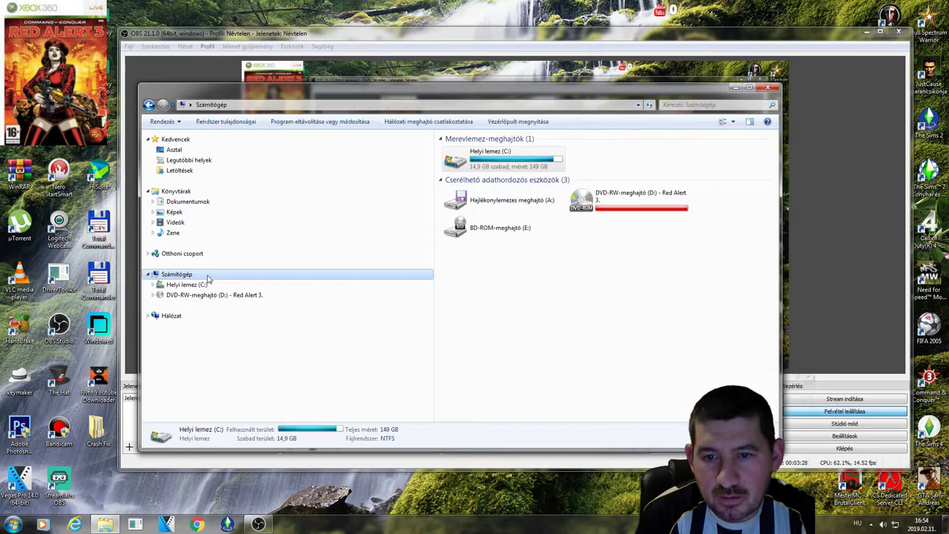
double_click(585, 208)
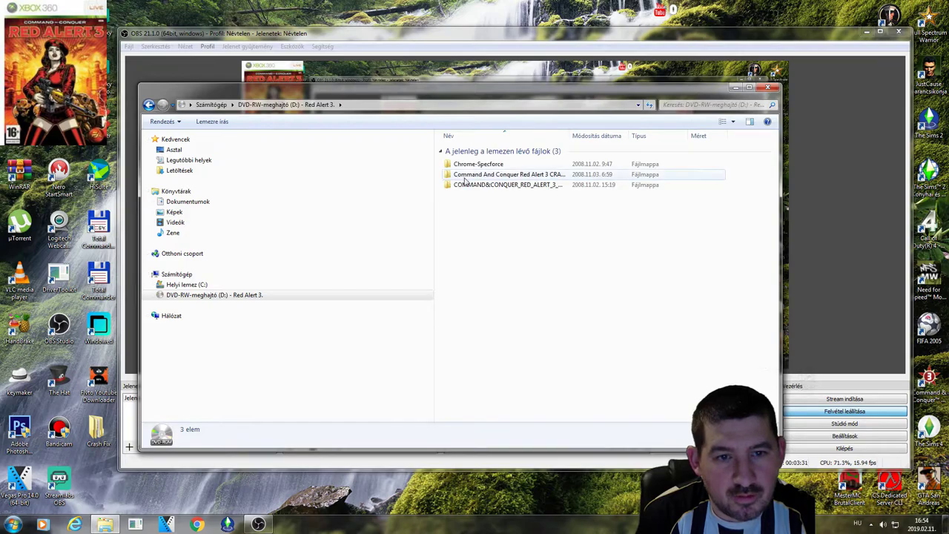
double_click(465, 178)
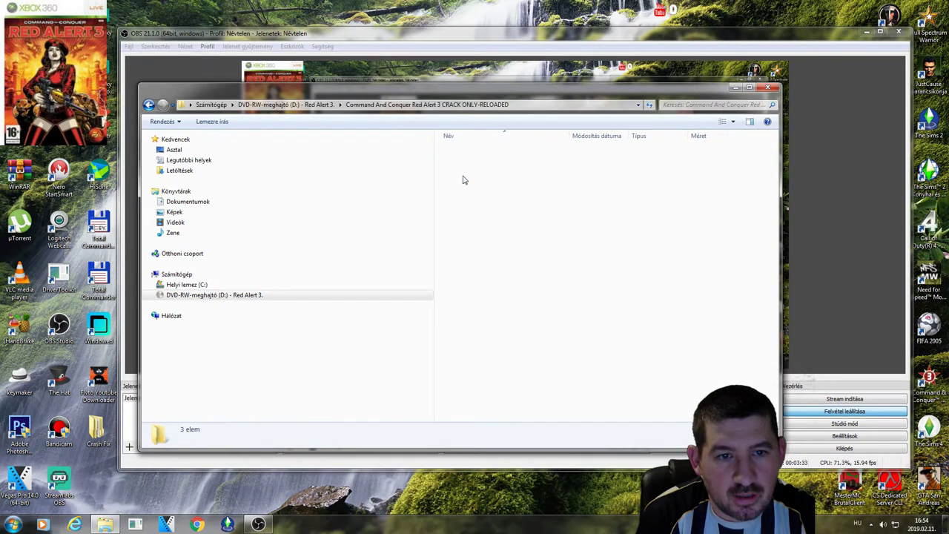
left_click(465, 176)
double_click(465, 176)
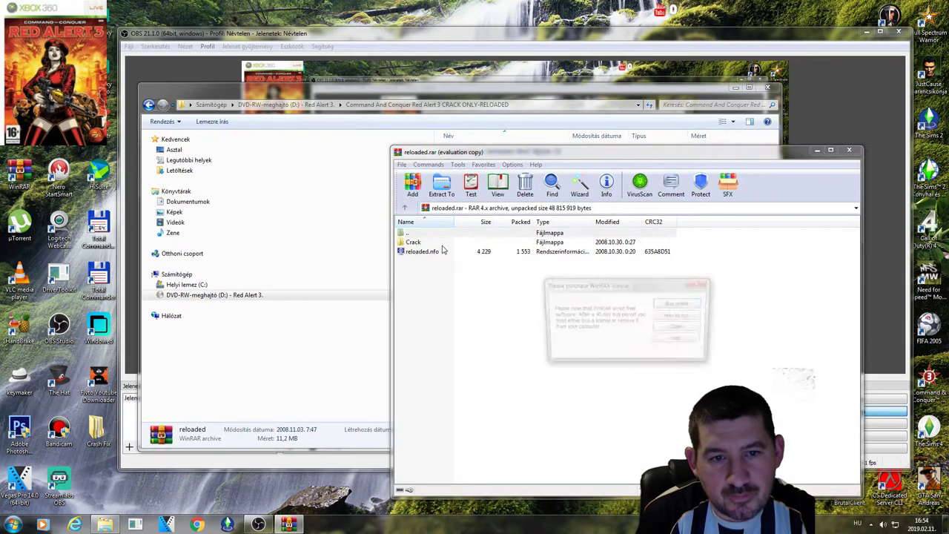
left_click(679, 328)
double_click(420, 242)
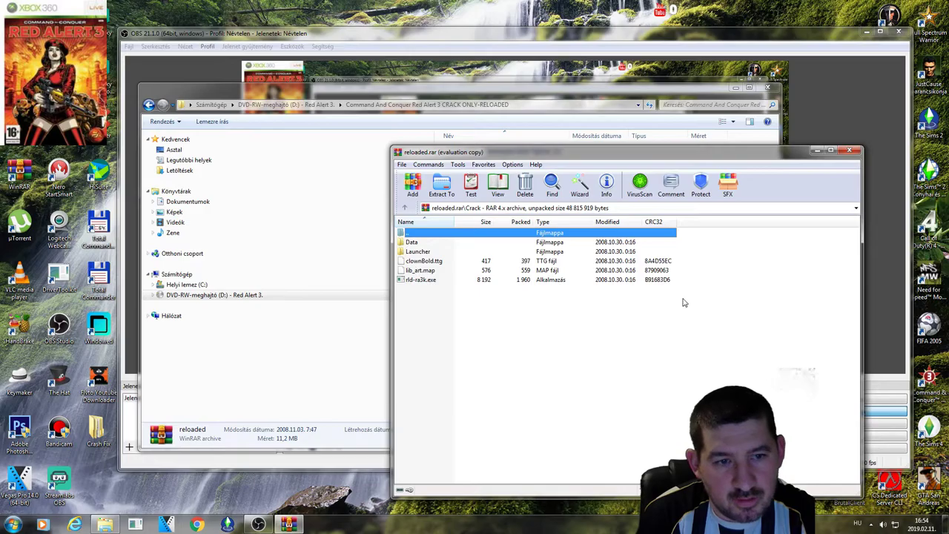
left_click_drag(691, 273, 582, 241)
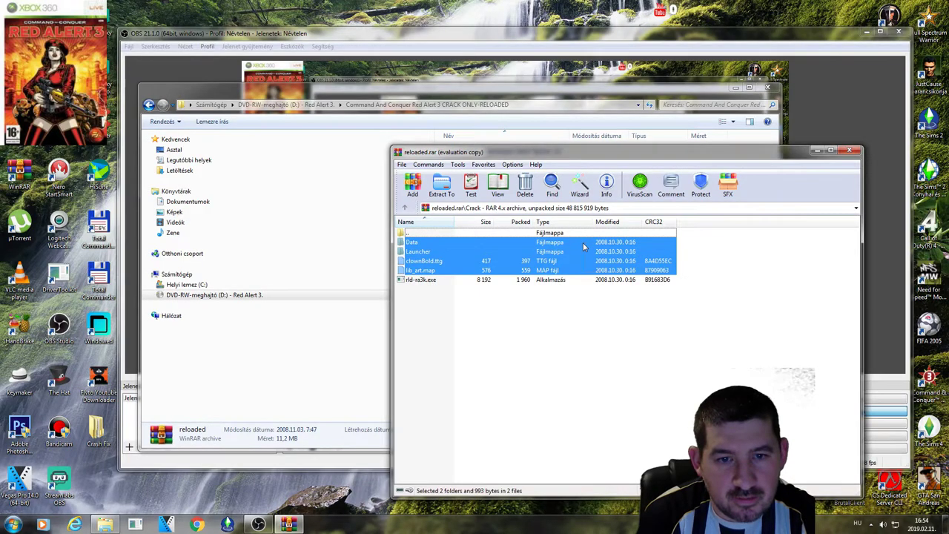
right_click(570, 257)
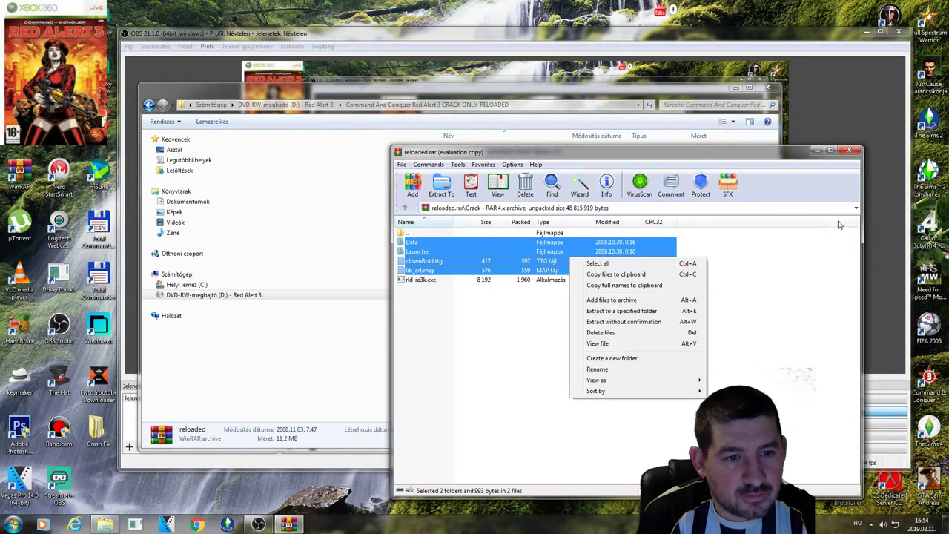
left_click(830, 260)
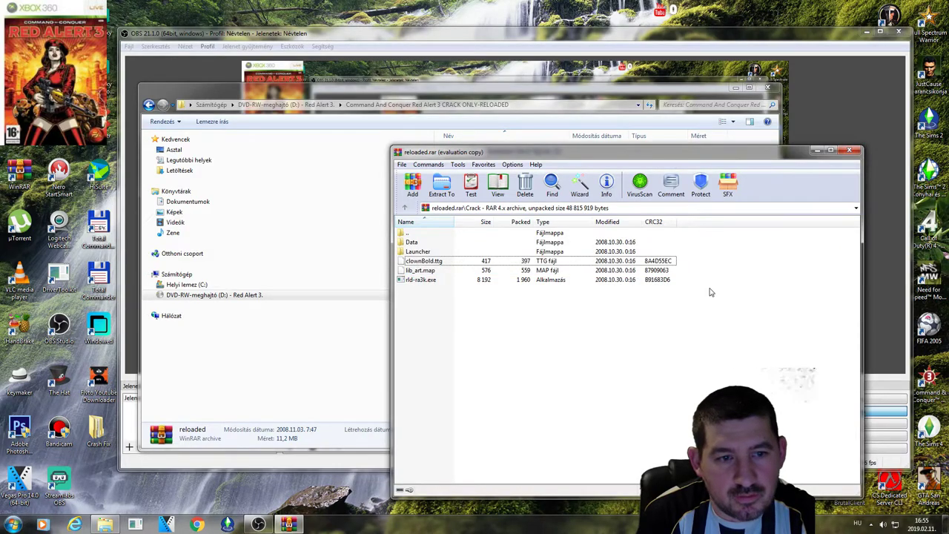
- Extract only the Data folder from the archive's Crack folder to the desktop (Asztal)
left_click_drag(697, 275, 607, 247)
left_click(606, 247)
left_click(441, 185)
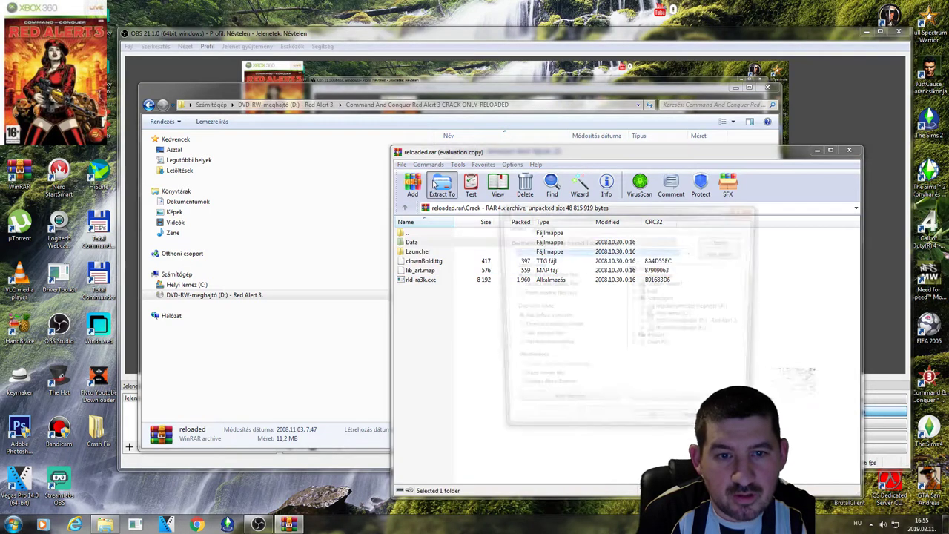
left_click(657, 269)
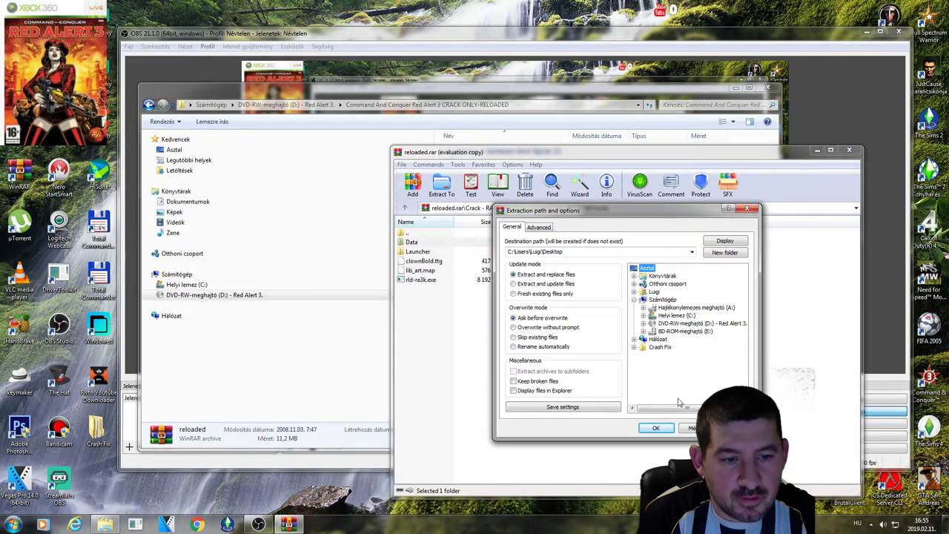
left_click(656, 428)
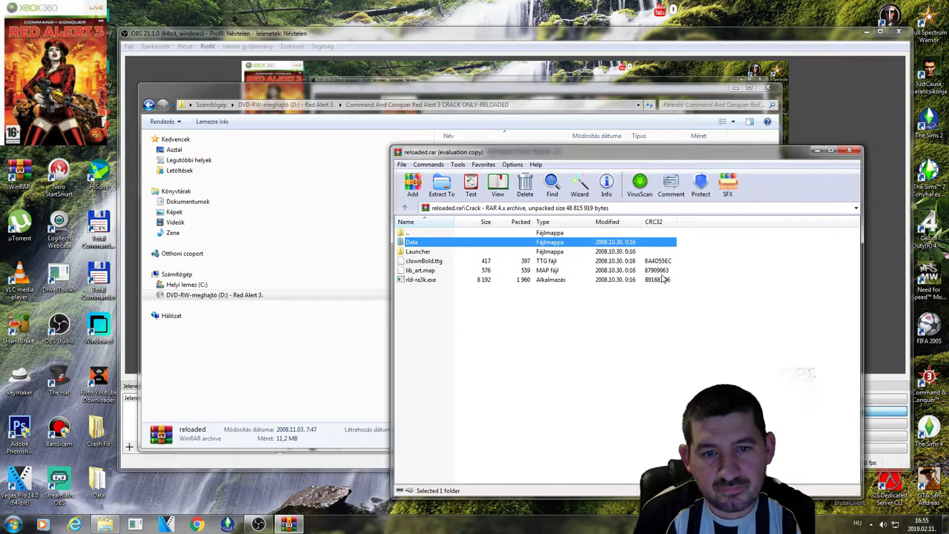
- Check the contents of the extracted Data folder on the desktop and delete that folder to the Recycle Bin
left_click(97, 482)
double_click(97, 482)
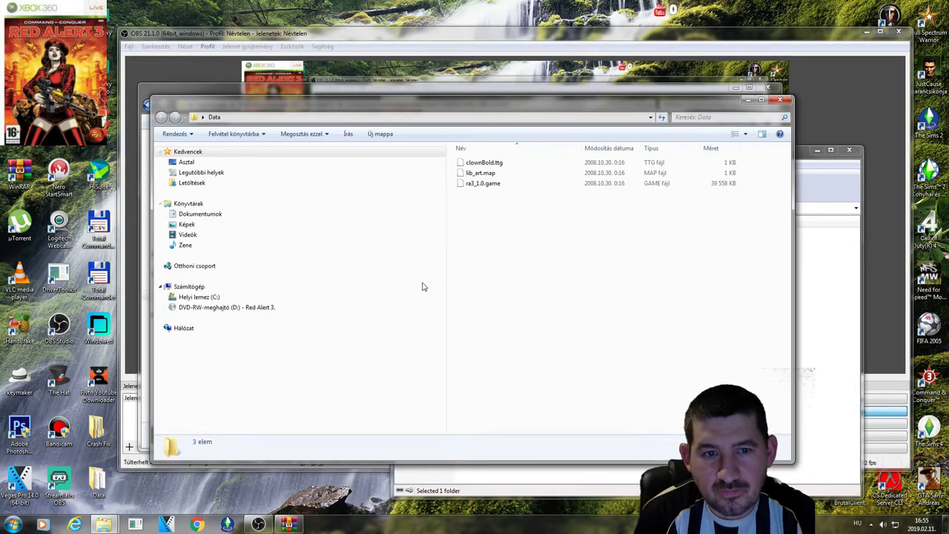
left_click(783, 100)
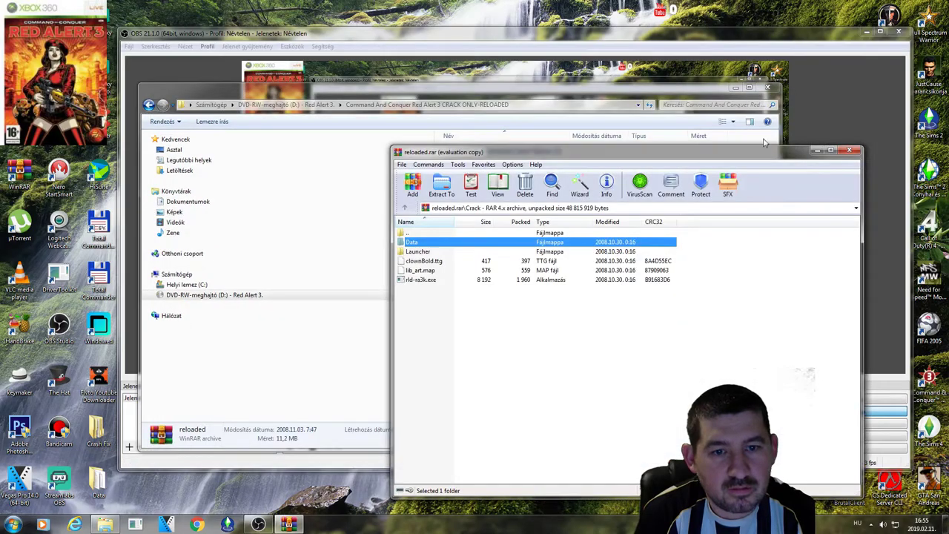
left_click(112, 483)
right_click(111, 484)
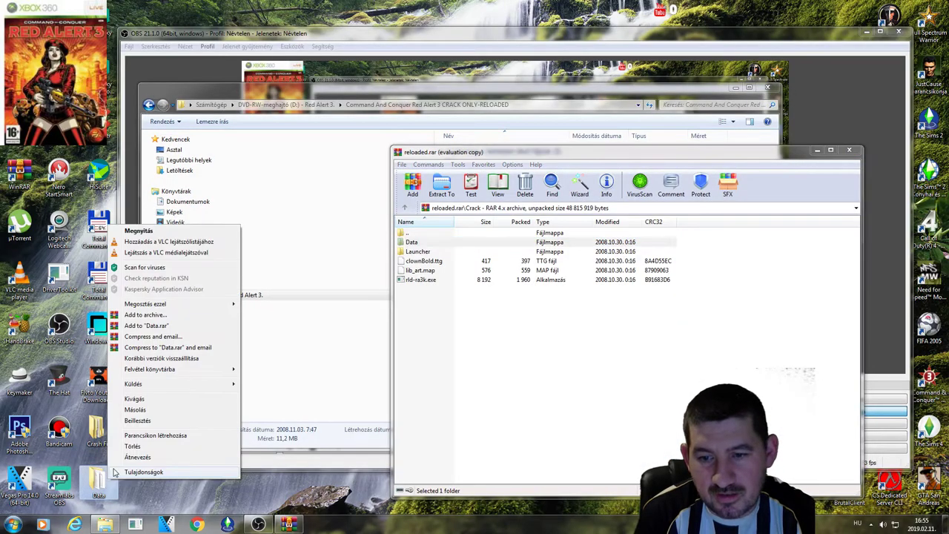
left_click(128, 446)
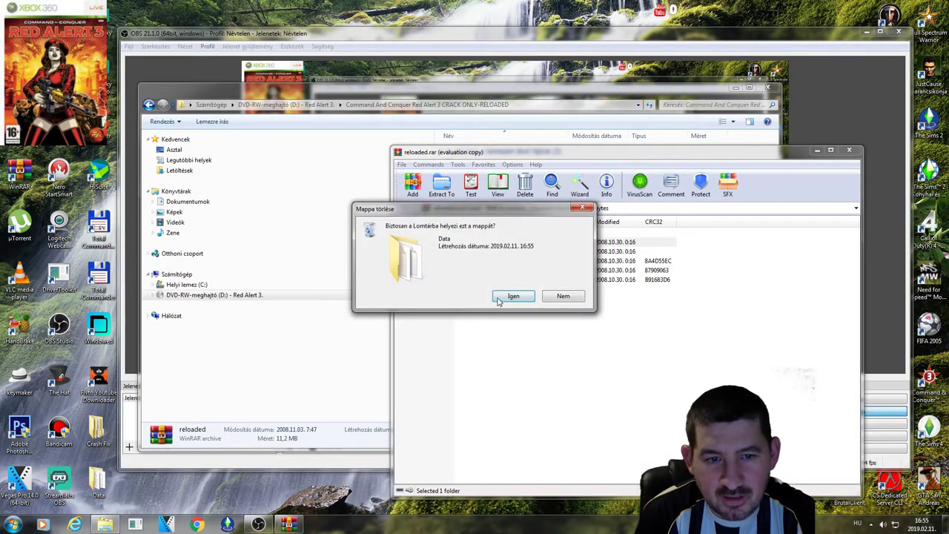
left_click(500, 298)
- Extract Data, Launcher, clownBold.ttg and lib_art.map from the archive's Crack folder to the desktop, closing the archive and its source folder
left_click_drag(693, 273, 560, 245)
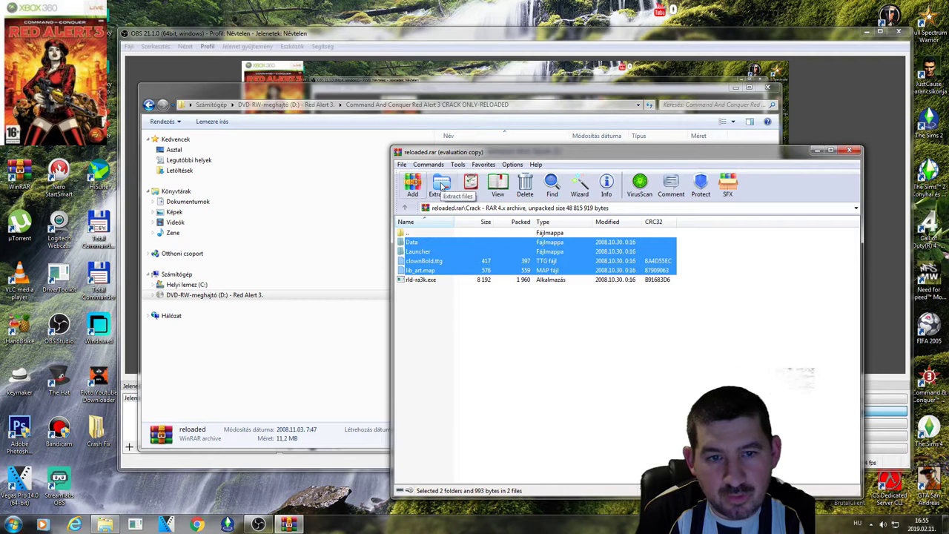
left_click(442, 186)
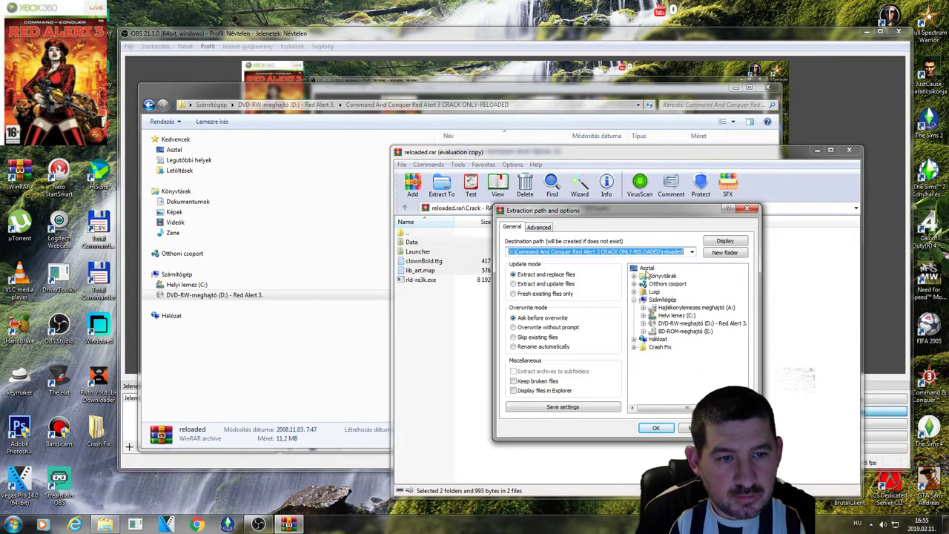
left_click(645, 268)
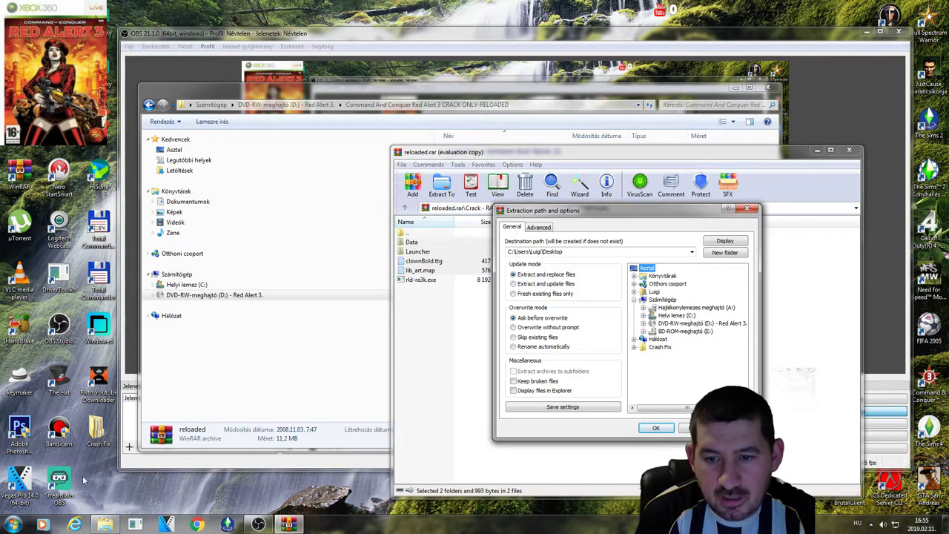
left_click(664, 428)
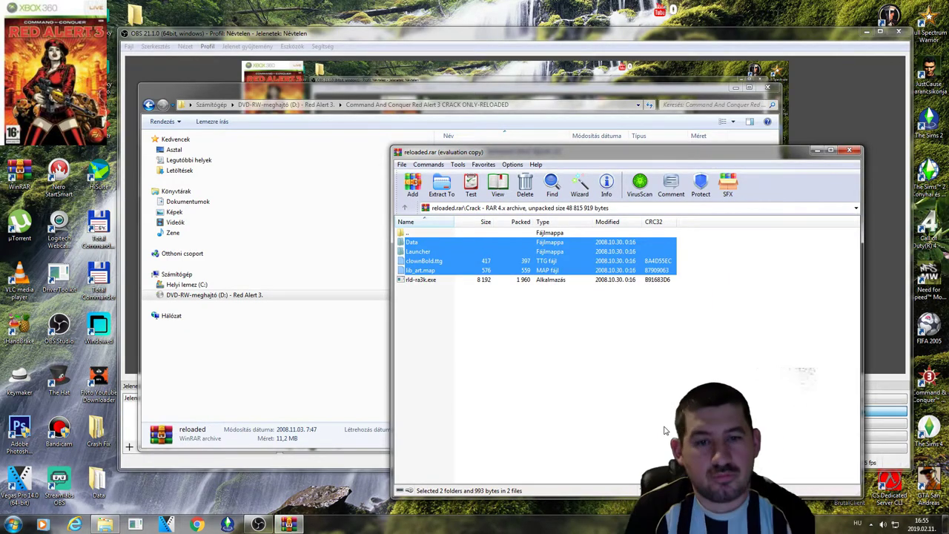
left_click(851, 151)
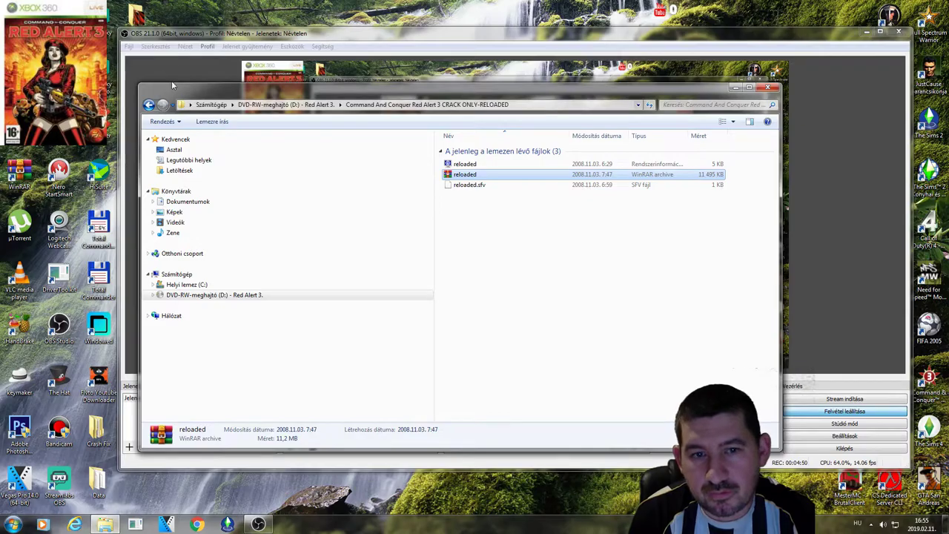
left_click(767, 87)
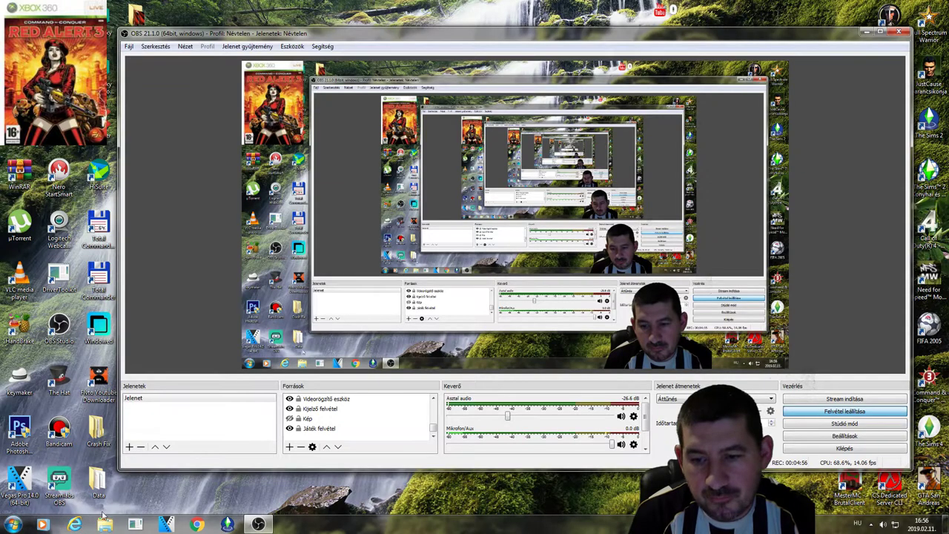
- Open the game's installation folder at C:\Programfájlok (x86)\Electronic Arts\Red Alert 3
left_click(105, 525)
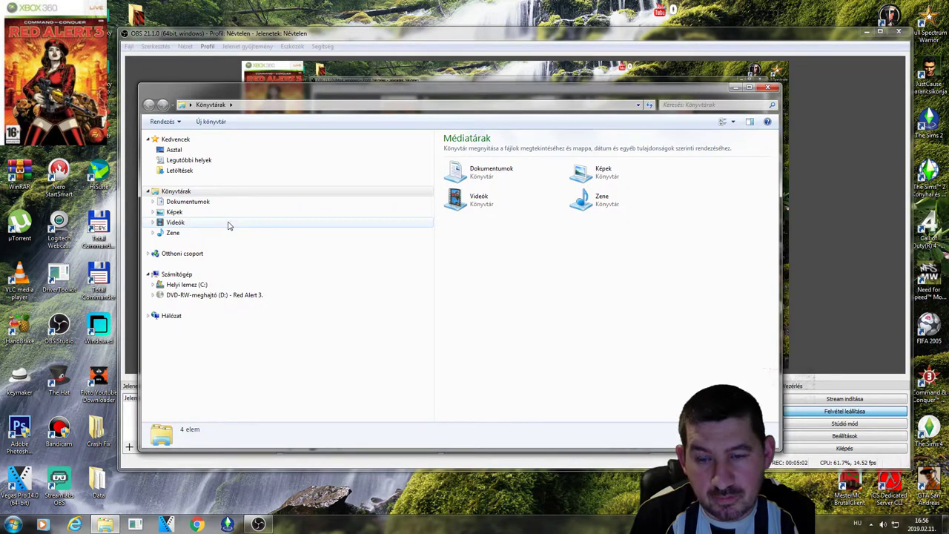
left_click(228, 224)
left_click(245, 284)
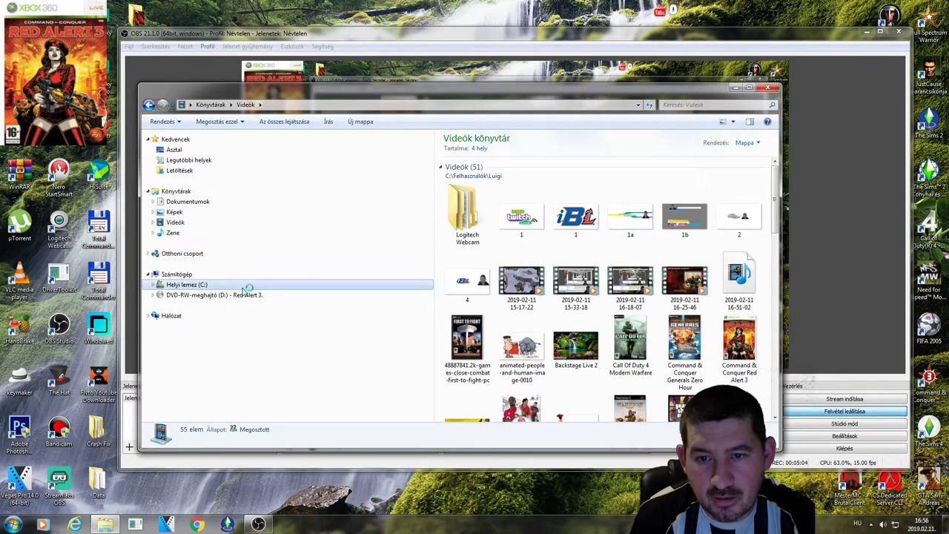
double_click(509, 276)
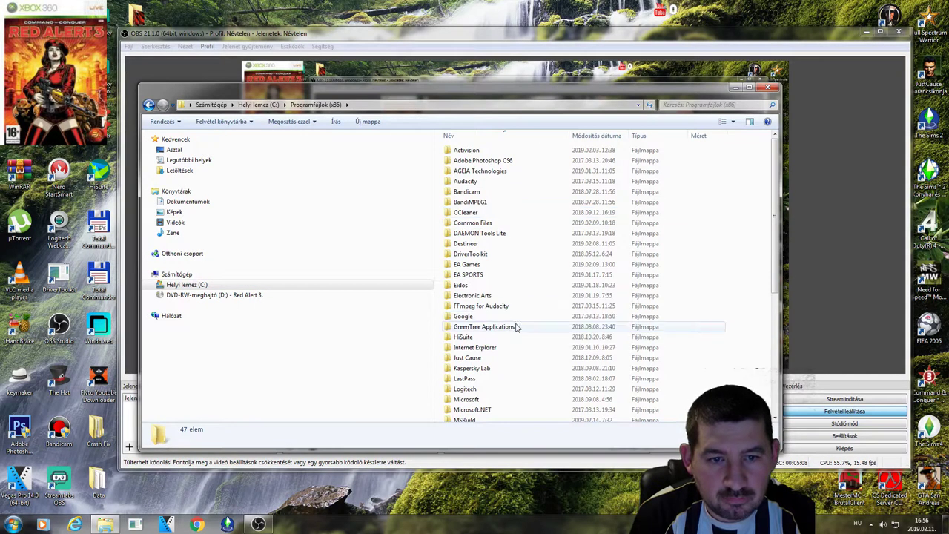
double_click(500, 295)
double_click(492, 153)
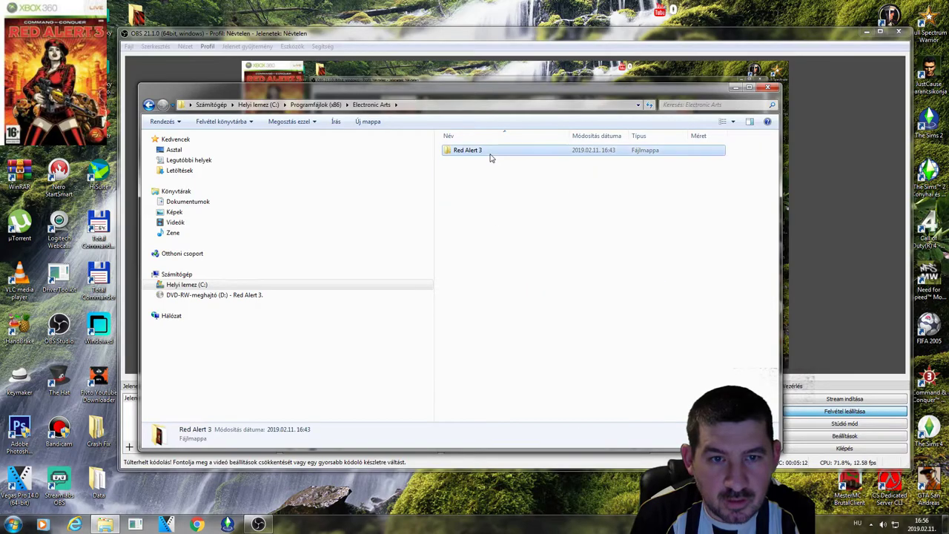
left_click(492, 153)
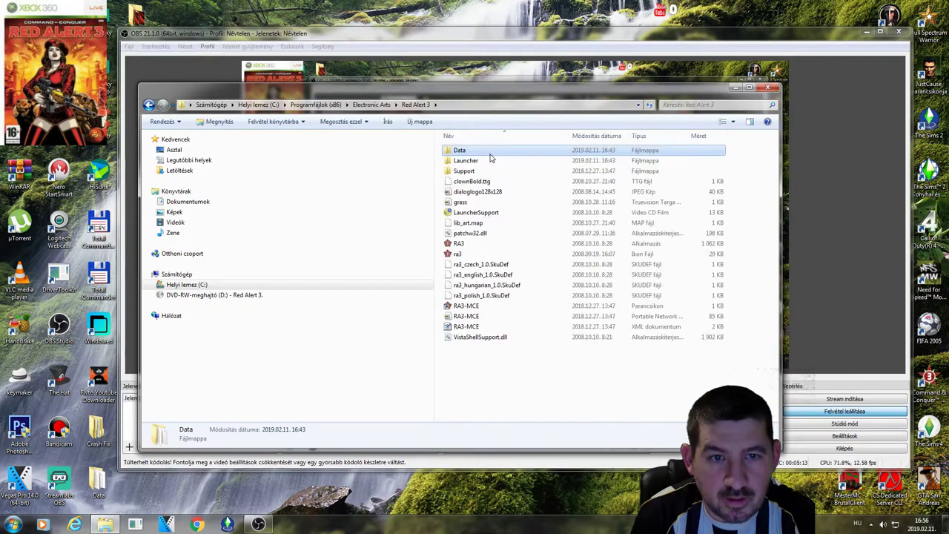
- Open the extracted Data folder on the desktop and copy clownBold.ttg, lib_art.map and ra3_1.0.game
double_click(114, 483)
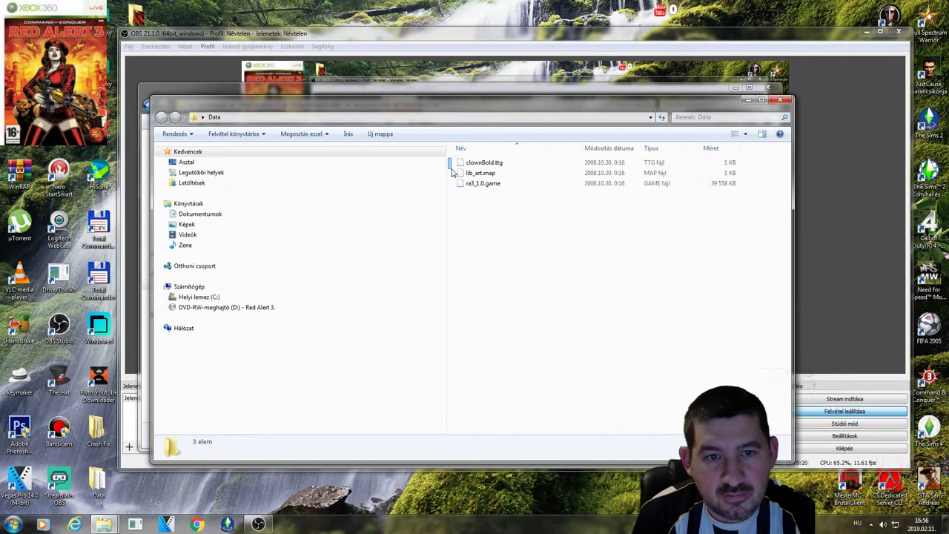
left_click_drag(451, 161, 477, 194)
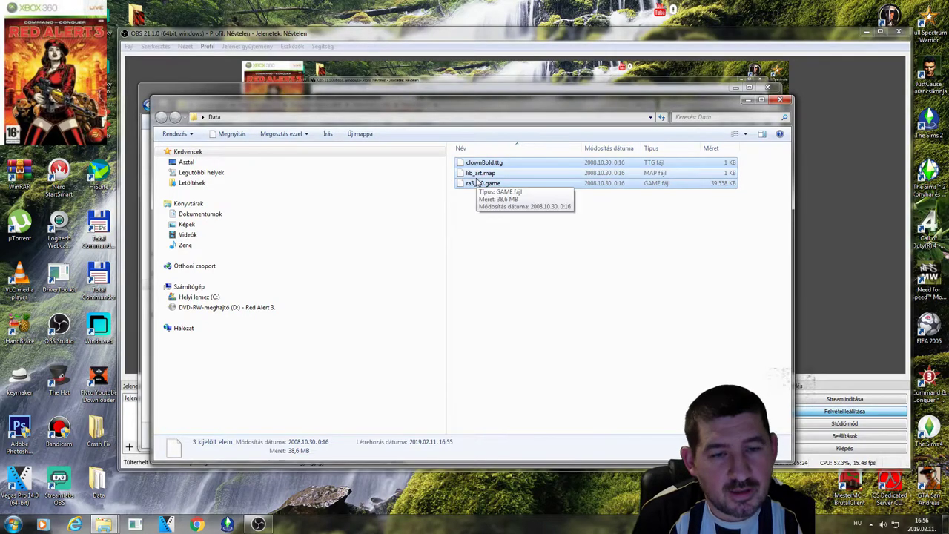
left_click(472, 213)
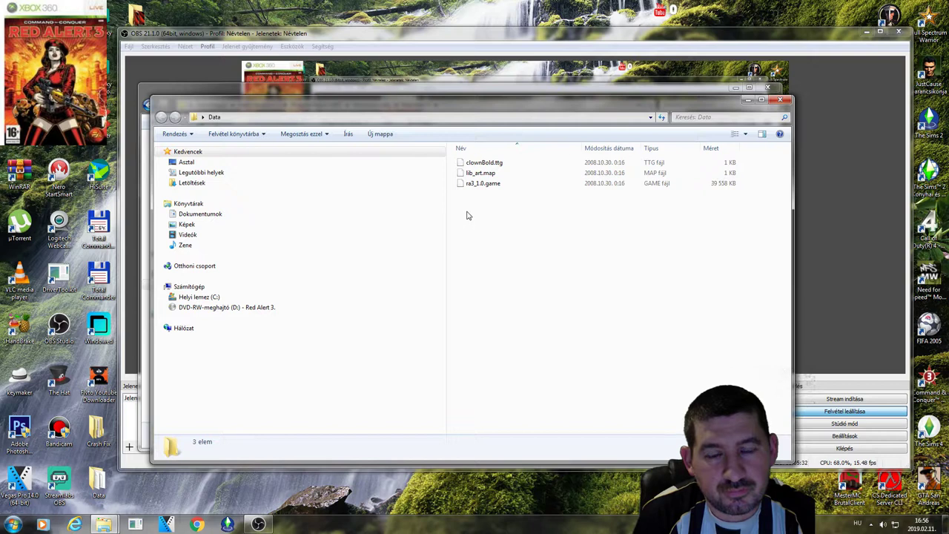
left_click_drag(451, 160, 479, 176)
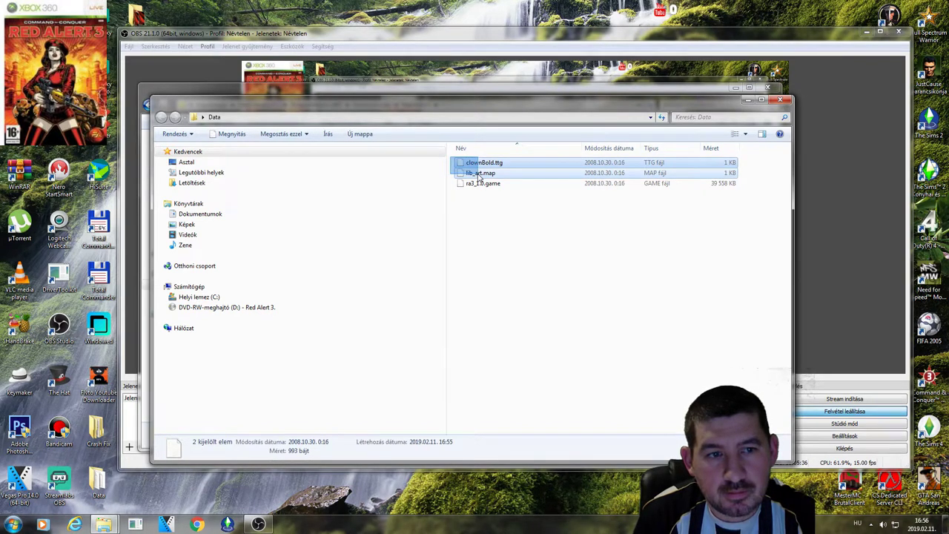
left_click_drag(480, 176, 495, 186)
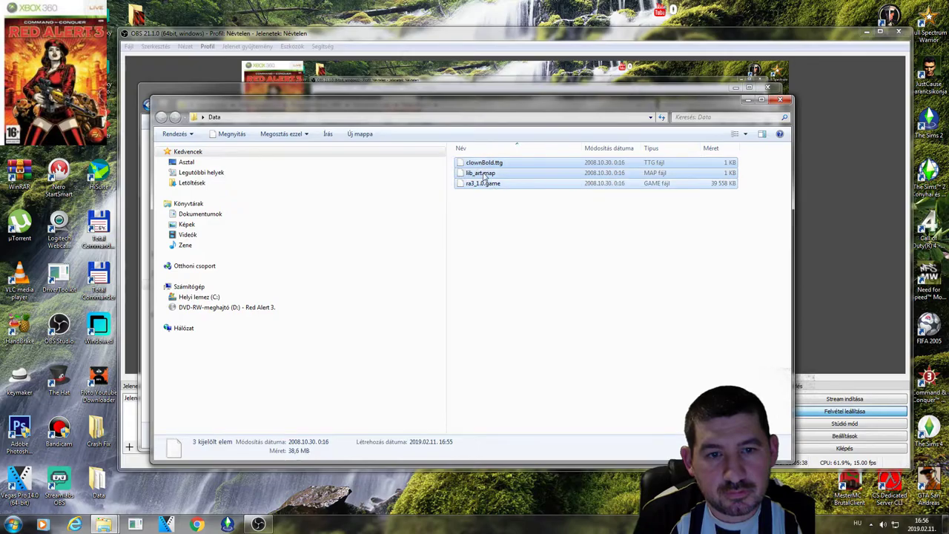
right_click(486, 176)
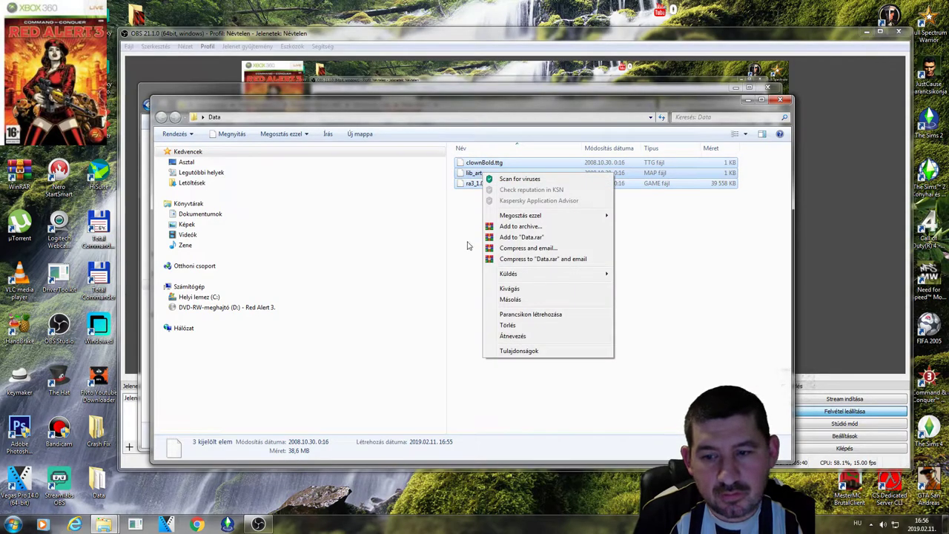
left_click(521, 299)
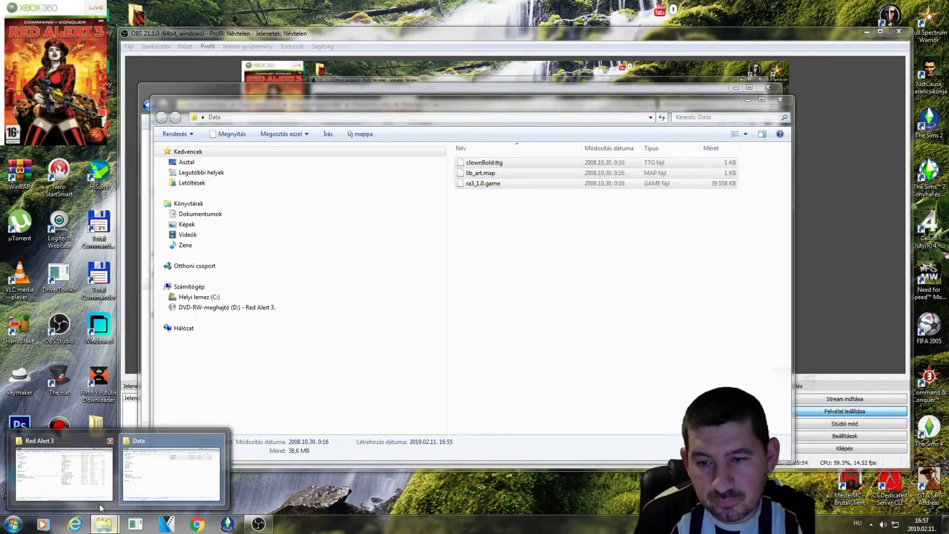
- Paste the copied files into the Red Alert 3 folder, replacing lib_art.map, skipping clownBold.ttg and granting administrator permission
left_click(63, 467)
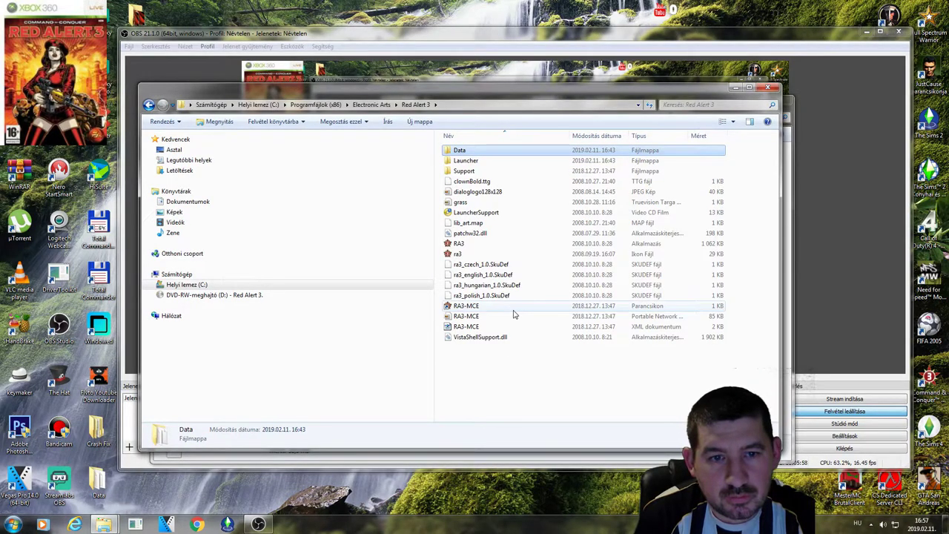
right_click(502, 368)
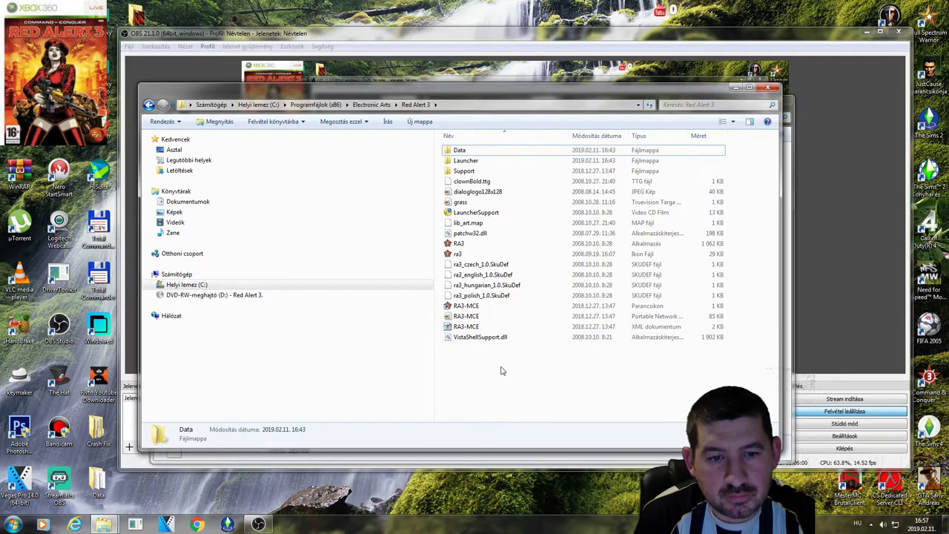
left_click(552, 440)
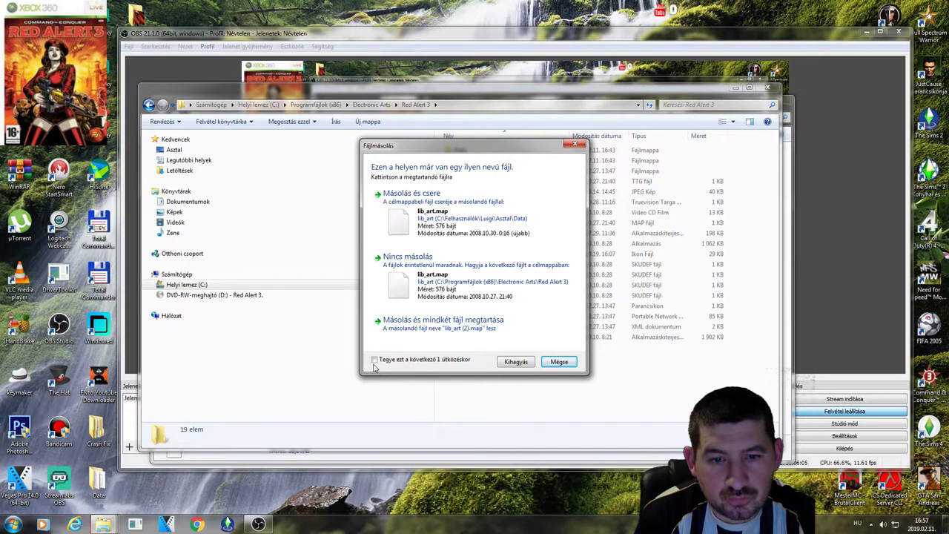
left_click(415, 202)
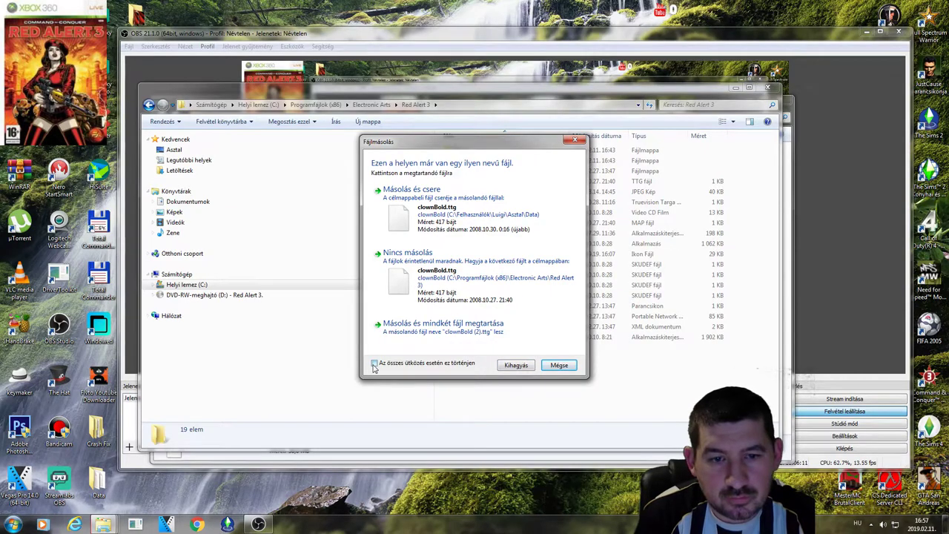
left_click(516, 367)
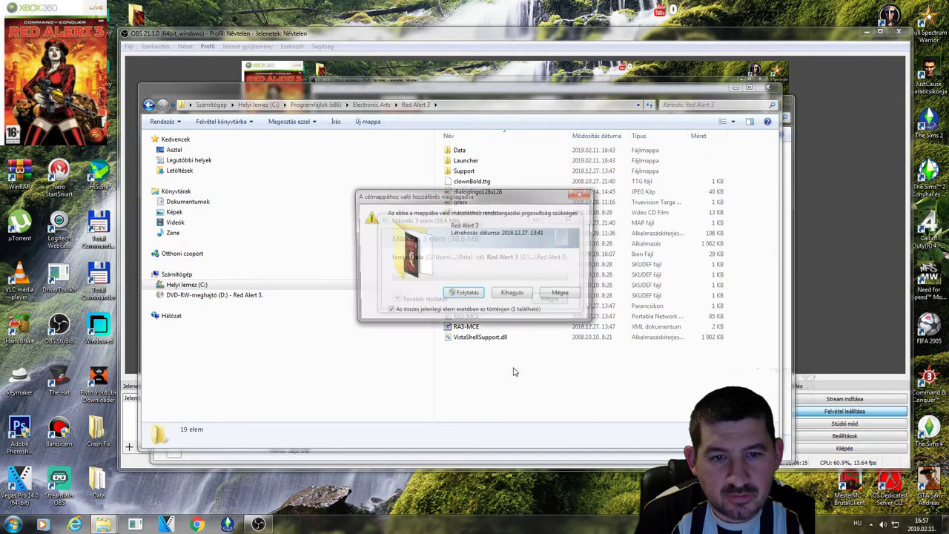
left_click(465, 296)
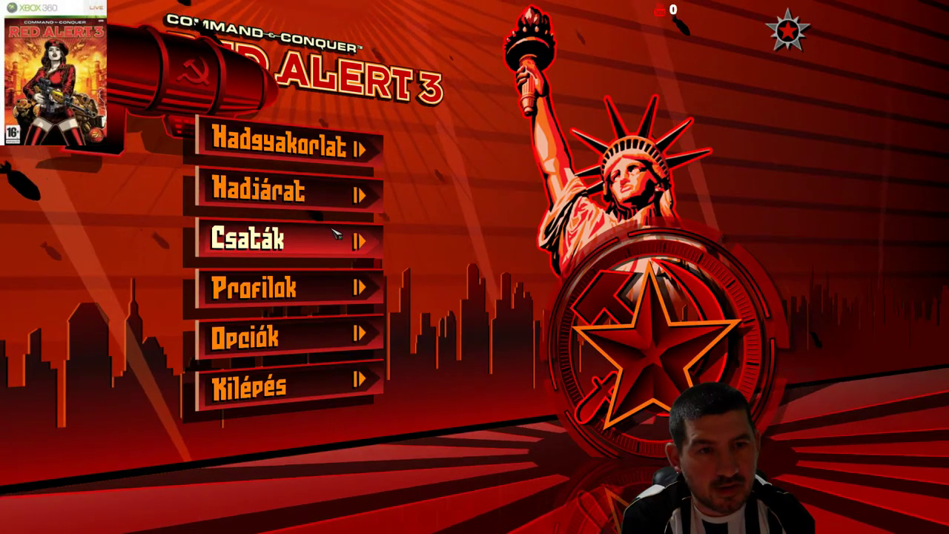
- In Red Alert 3, load the campaign save "14. mentett játék" for the Soviet Von Esling airbase mission
left_click(304, 192)
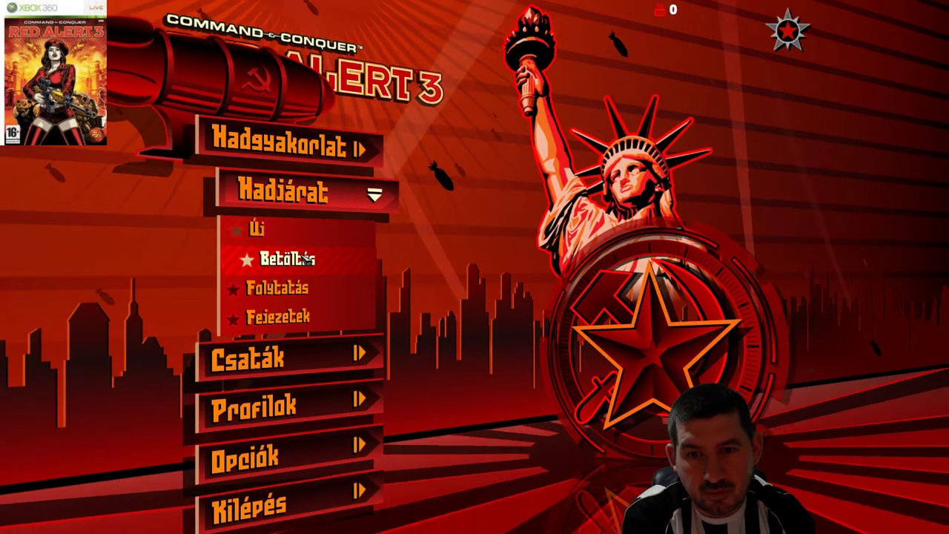
left_click(303, 255)
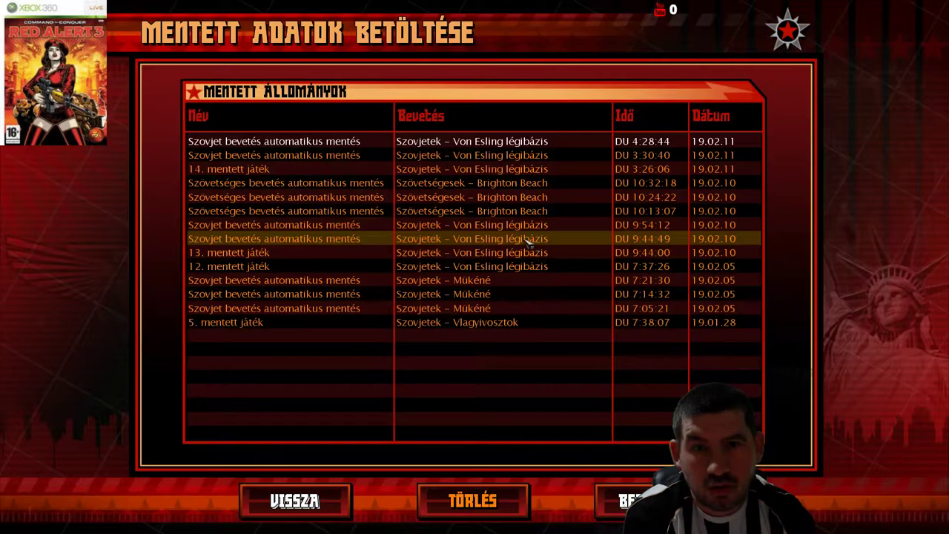
left_click(195, 171)
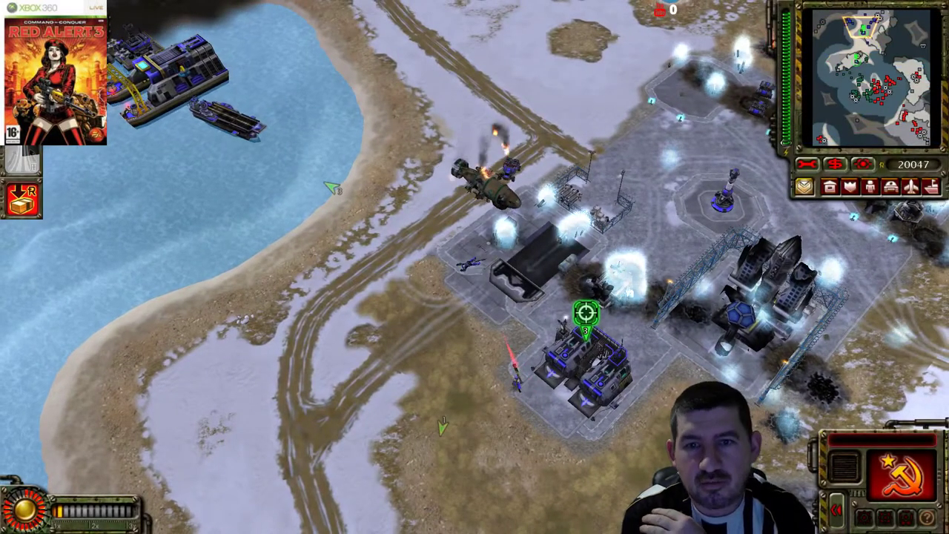
- Select the Kirov airships in control group 1 and centre the view on them, switching to the Ikerrotoros in group 2
scroll(443, 425, "down", 2)
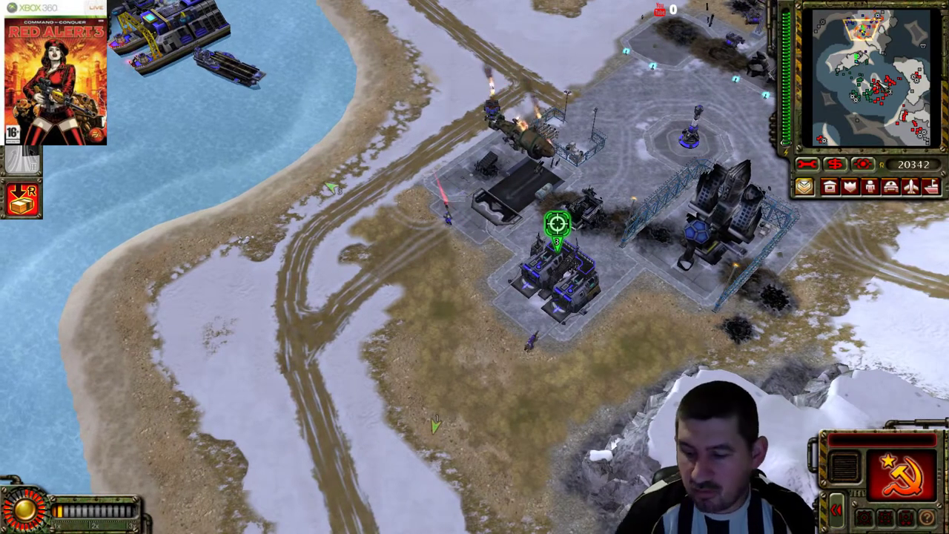
key("1")
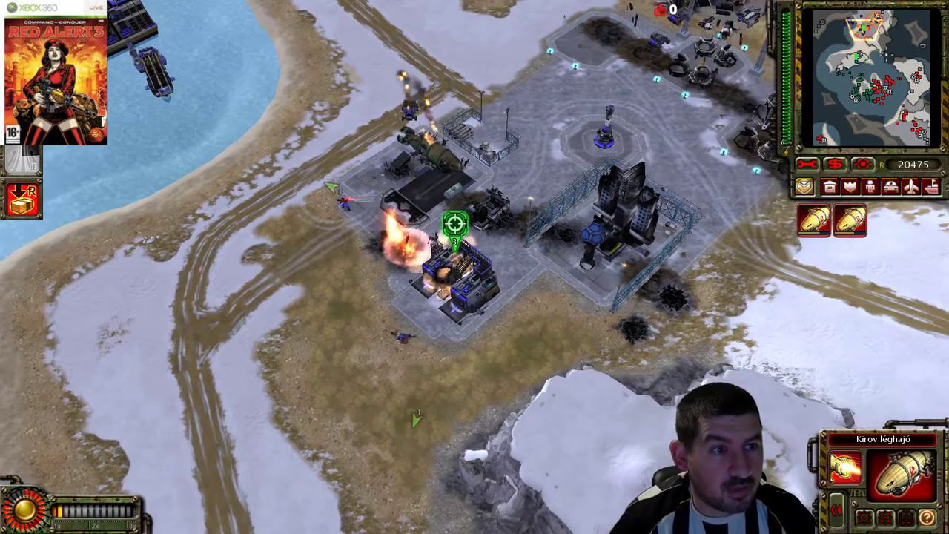
key("1")
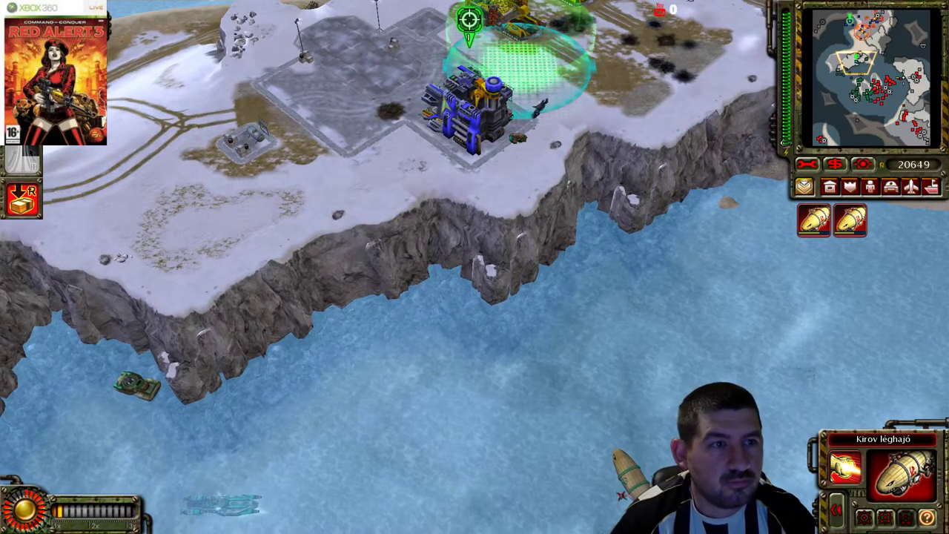
key("2")
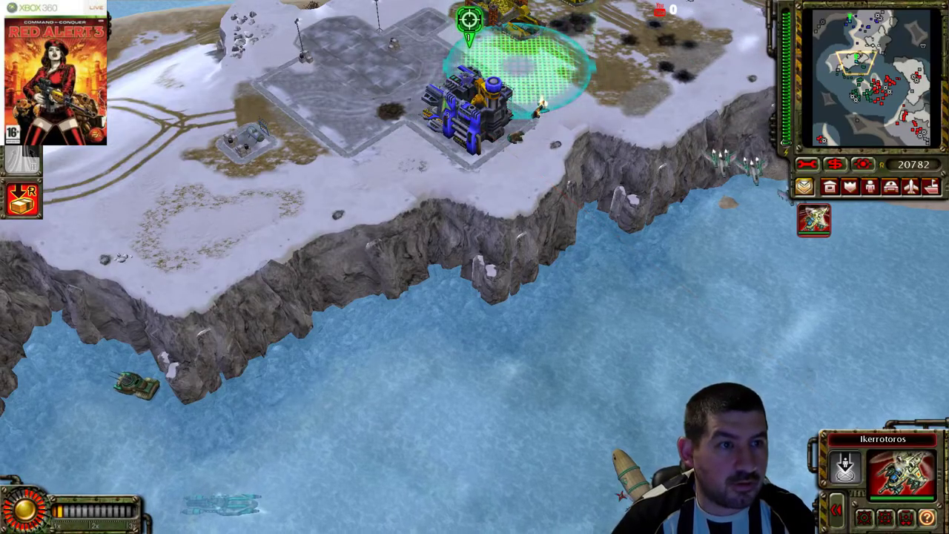
- Survey the mission map from the enemy shipyard and the damaged airbase down to the coastal cliffs where the Kirov airships are
key("space")
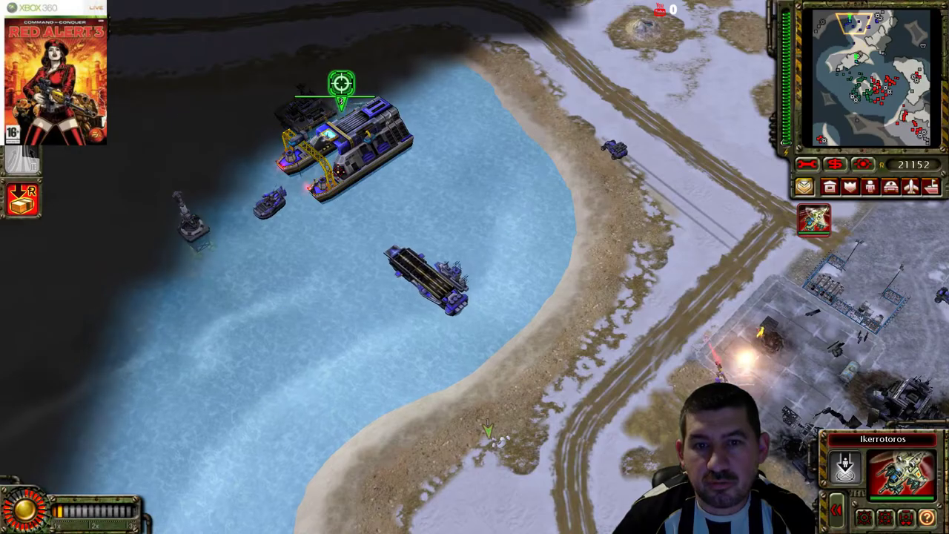
key("Down")
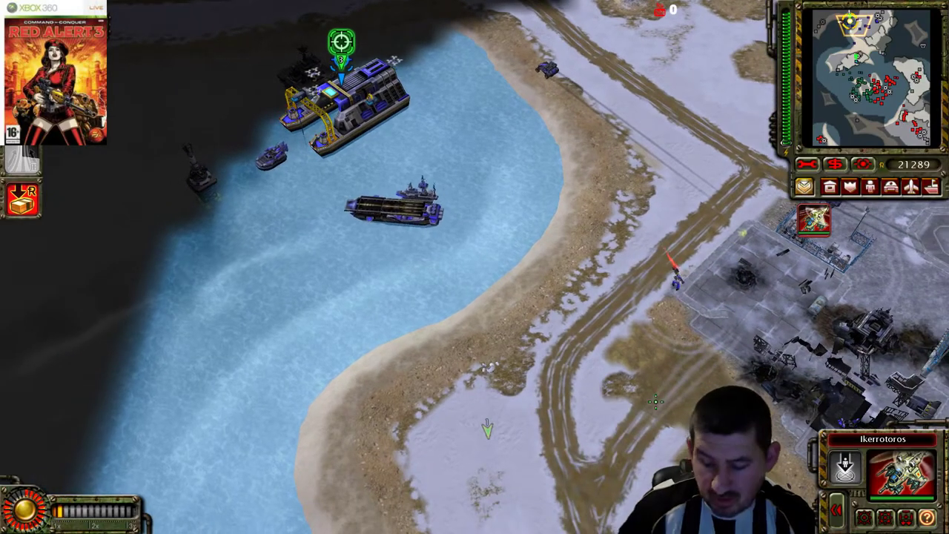
key("Down")
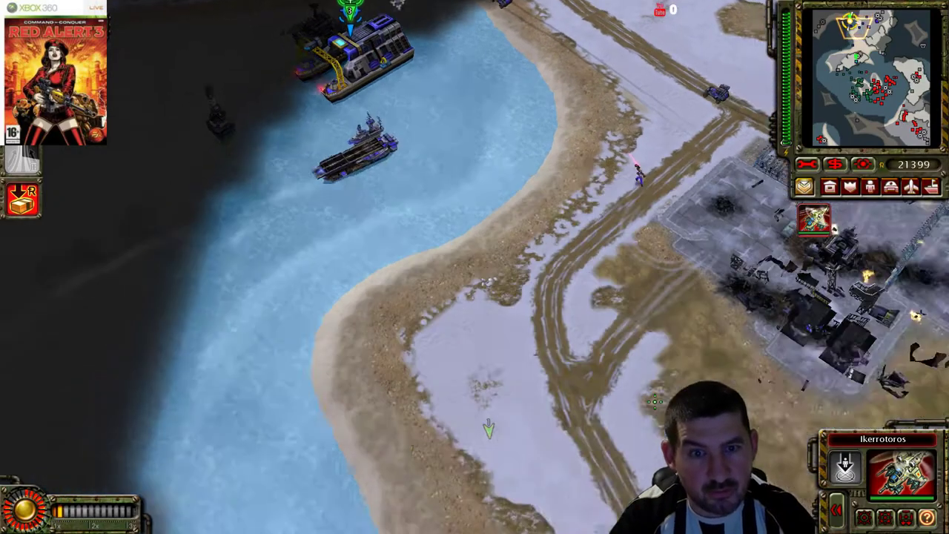
key("Right")
key("Down")
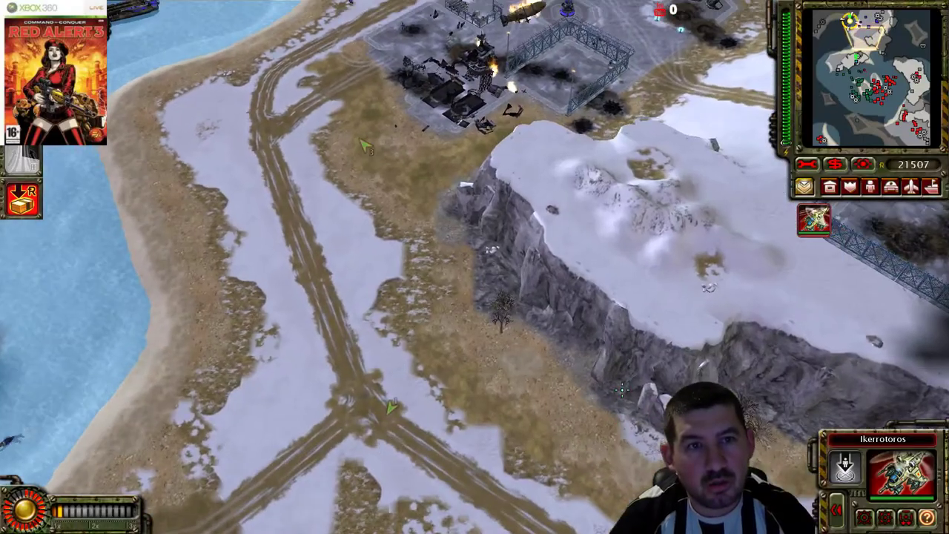
key("Up")
key("Up")
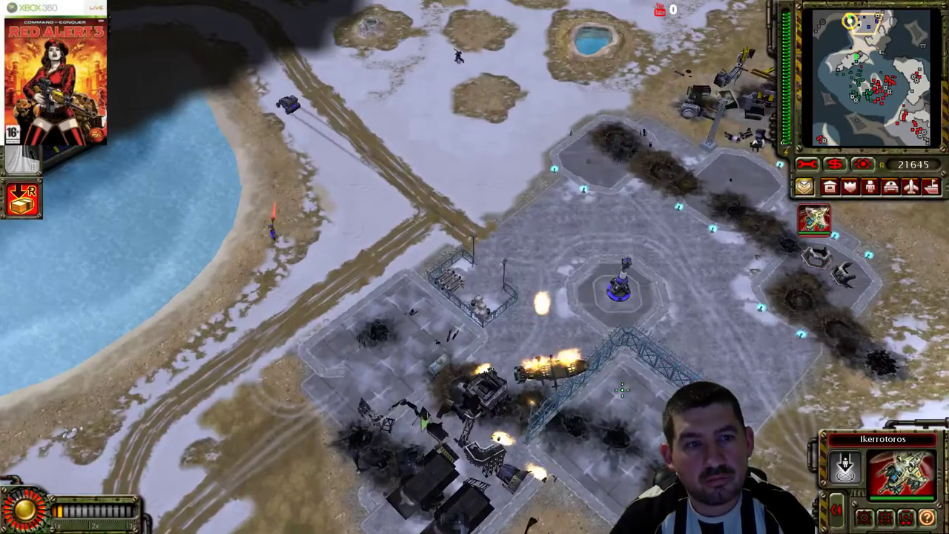
key("Down")
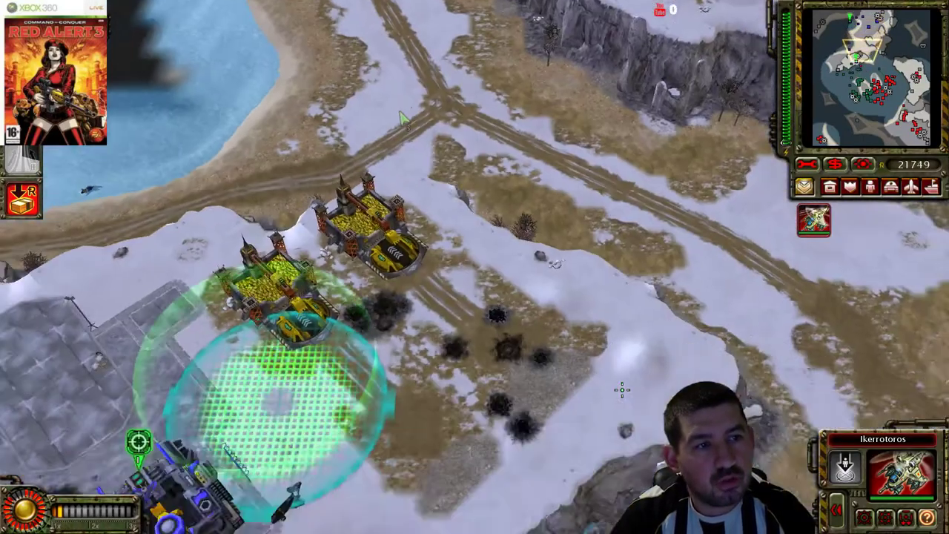
key("Down")
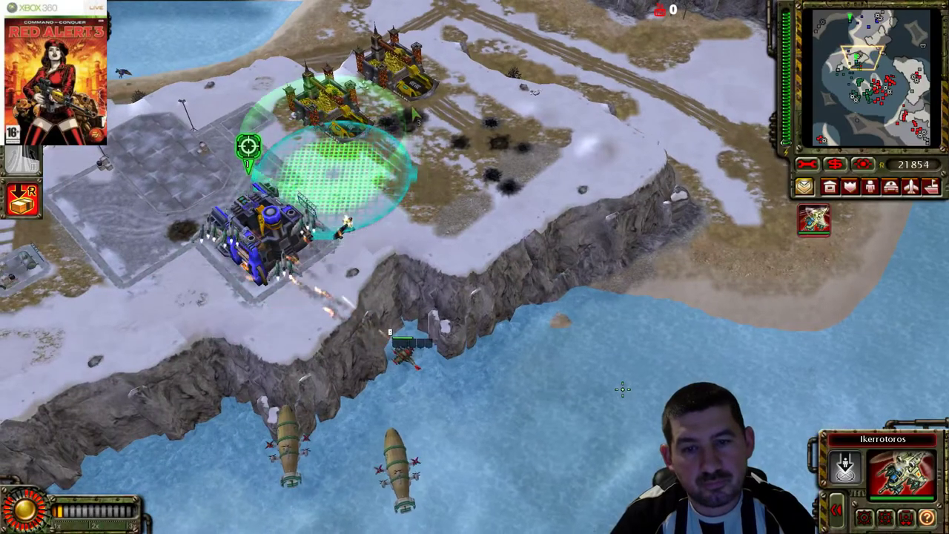